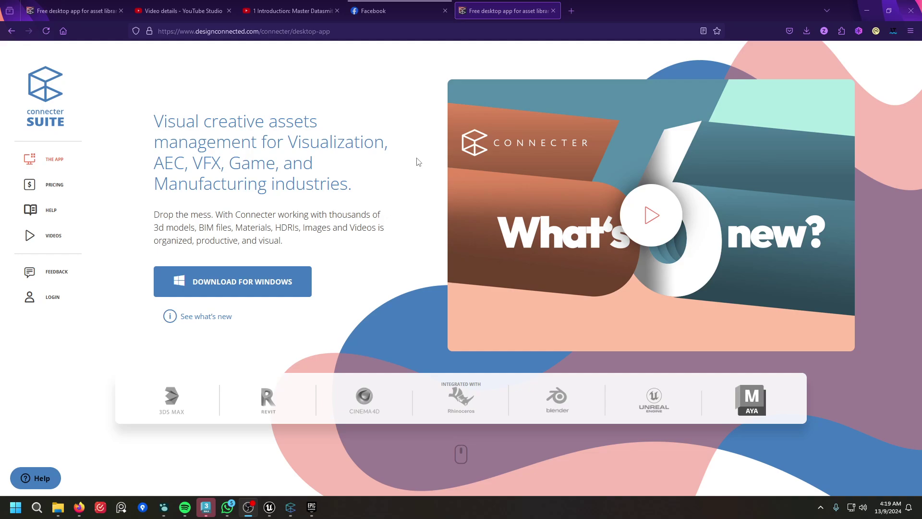
Switch to the Epic Games Launcher and look through the owned assets in the Unreal Engine library's Vault.
left_click(312, 506)
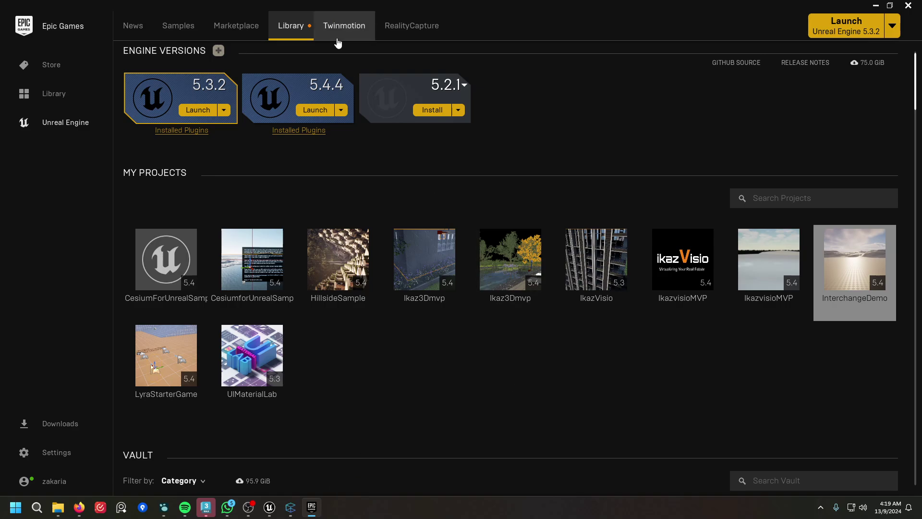
scroll(534, 333, "down", 1)
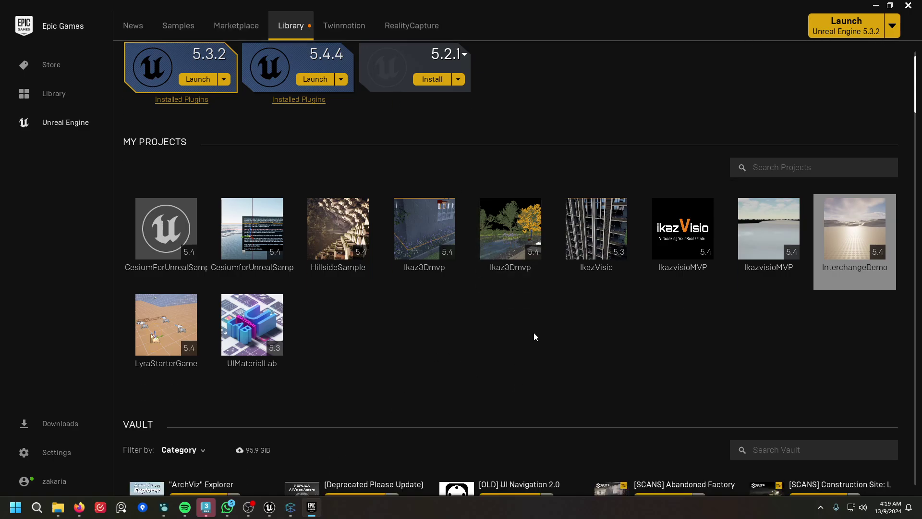
scroll(534, 332, "down", 5)
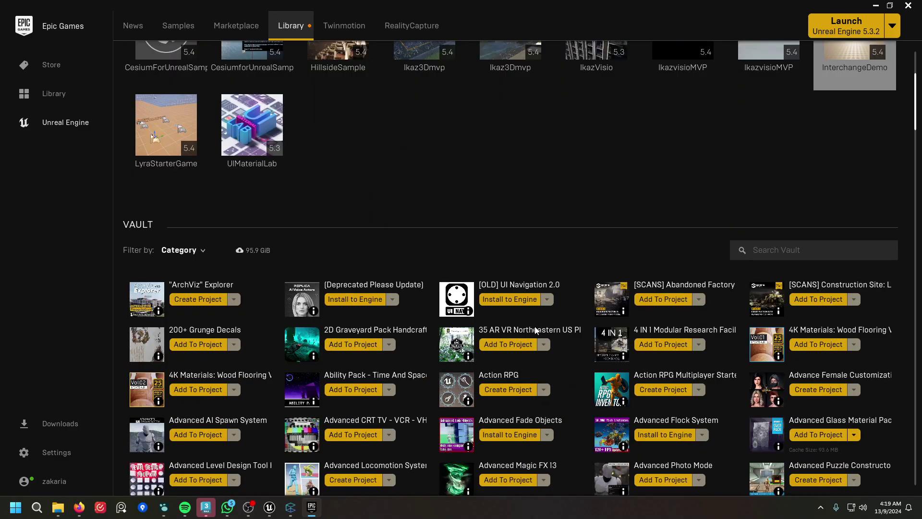
scroll(535, 329, "down", 8)
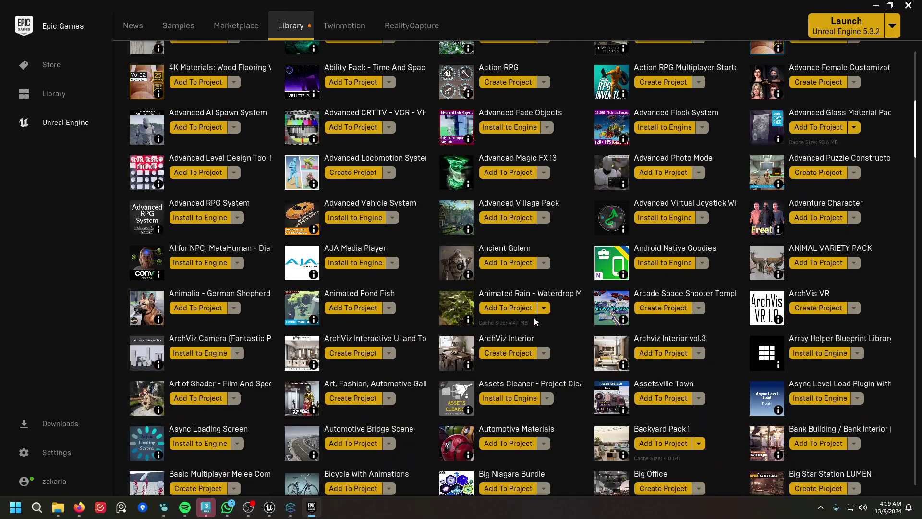
scroll(535, 321, "down", 8)
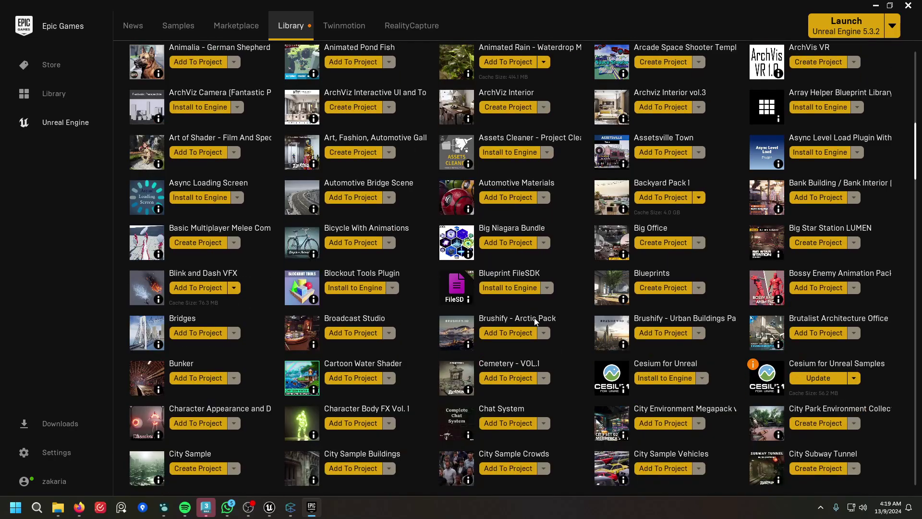
scroll(534, 318, "down", 10)
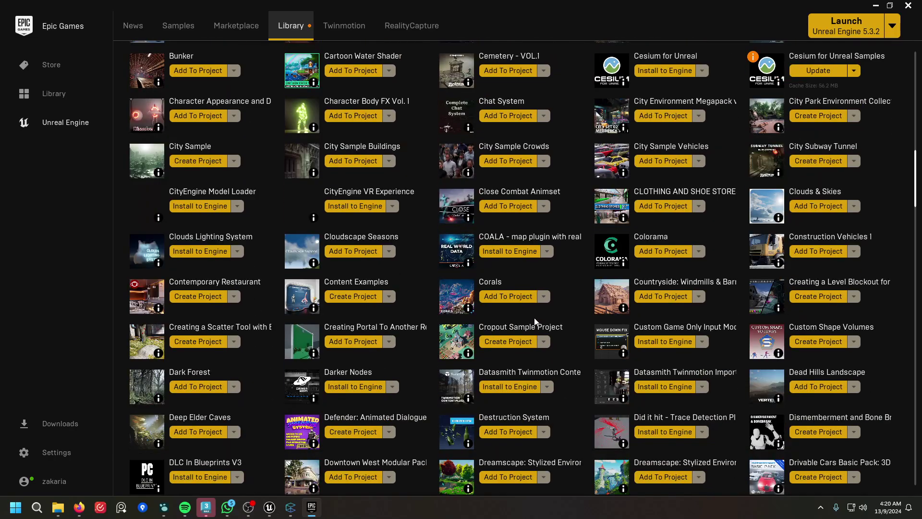
scroll(535, 321, "down", 8)
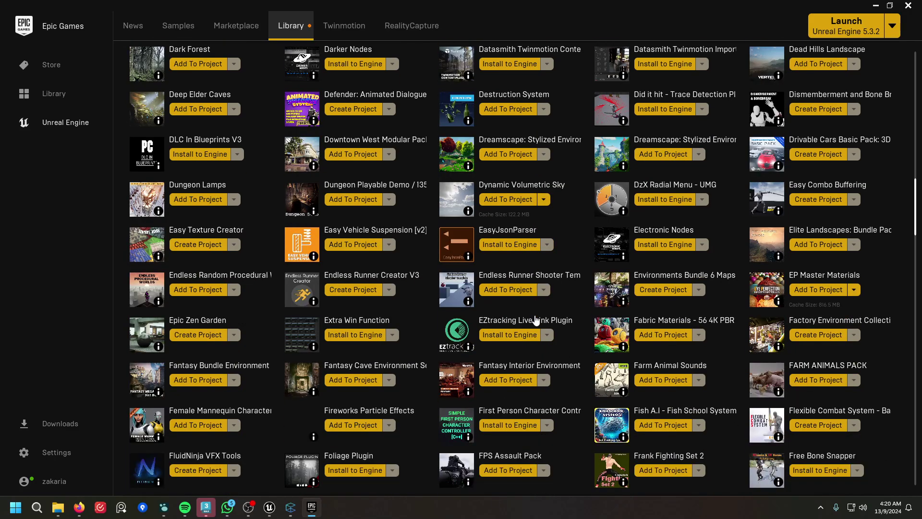
scroll(536, 320, "down", 6)
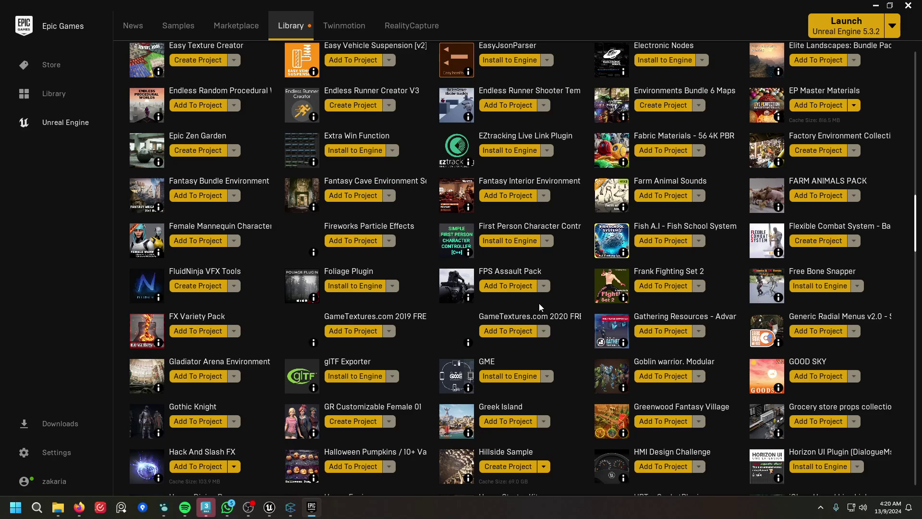
Switch to Connecter and preview the Hillside_Utilities_v5 asset and the two European hornbeam tree assets in the youtube folder.
left_click(291, 507)
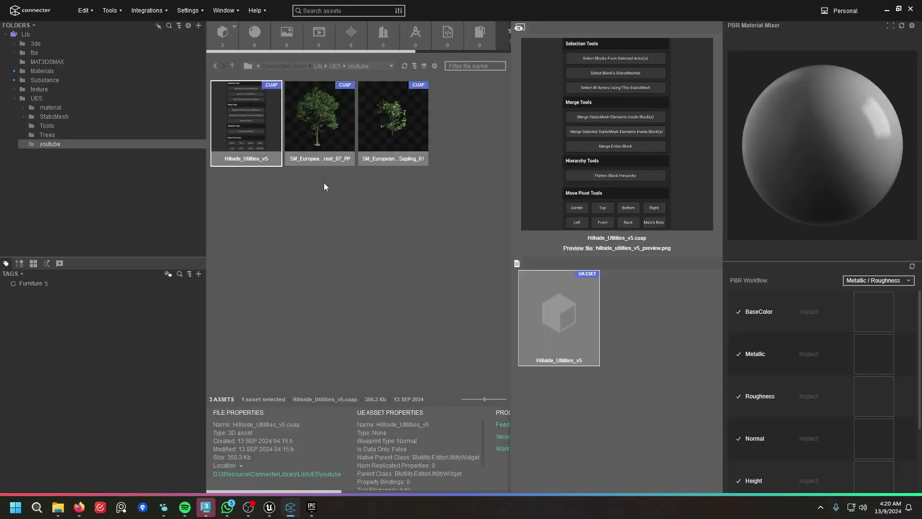
left_click(365, 111)
left_click(318, 126)
left_click(255, 122)
left_click(335, 121)
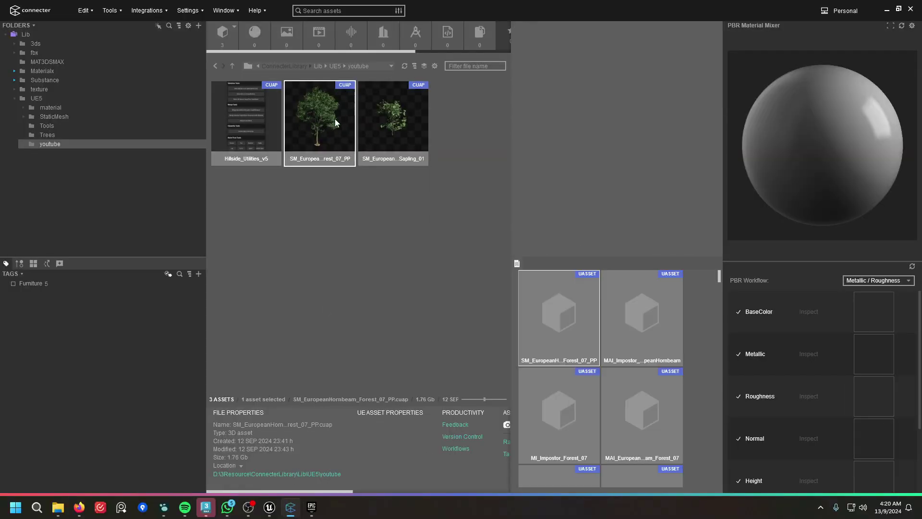
left_click(388, 112)
left_click(260, 108)
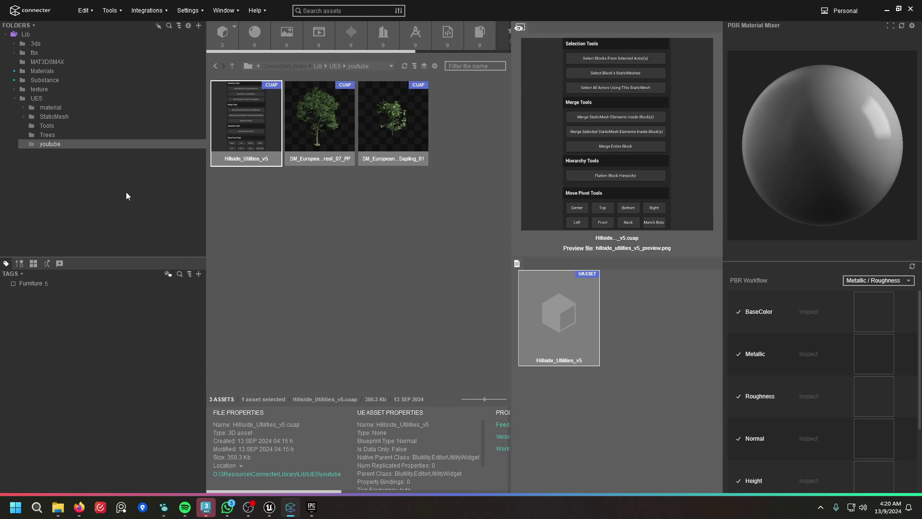
View the dialog for adding a library folder and the Unreal Engine Integration Installer's options, closing both without changes.
left_click(198, 25)
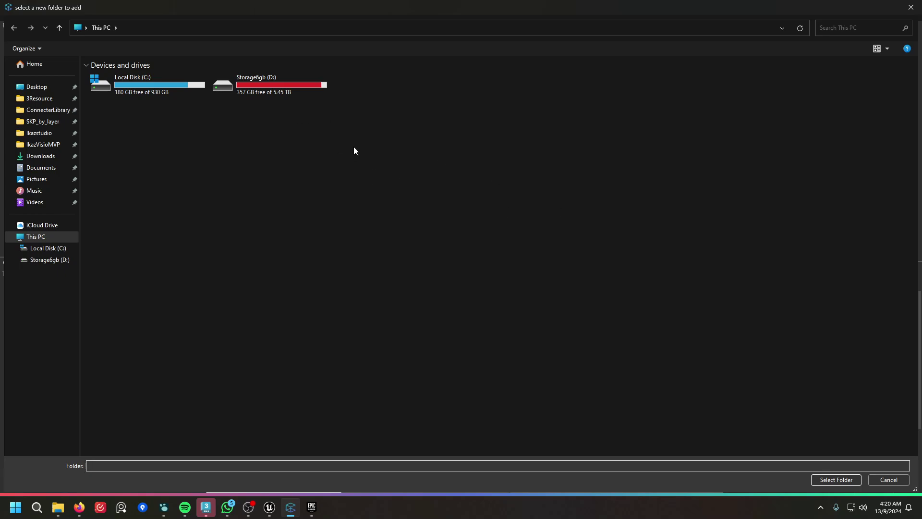
left_click(881, 476)
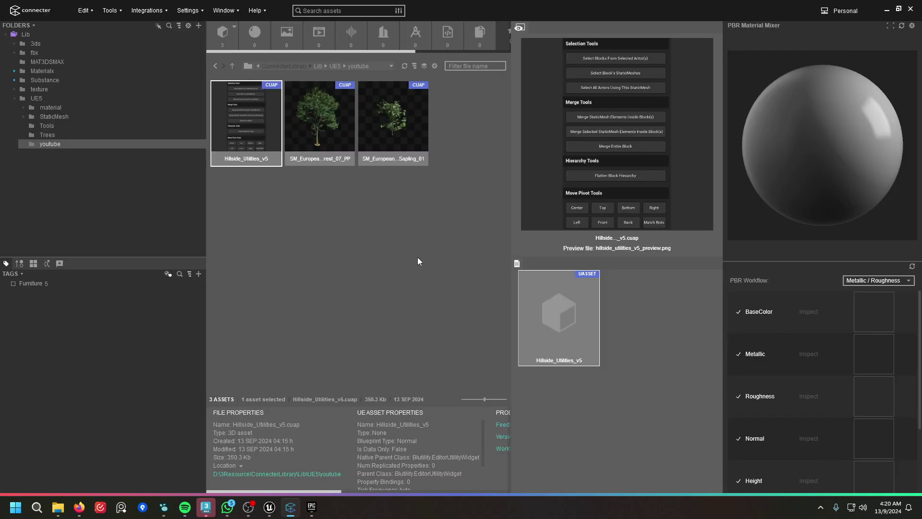
left_click(148, 10)
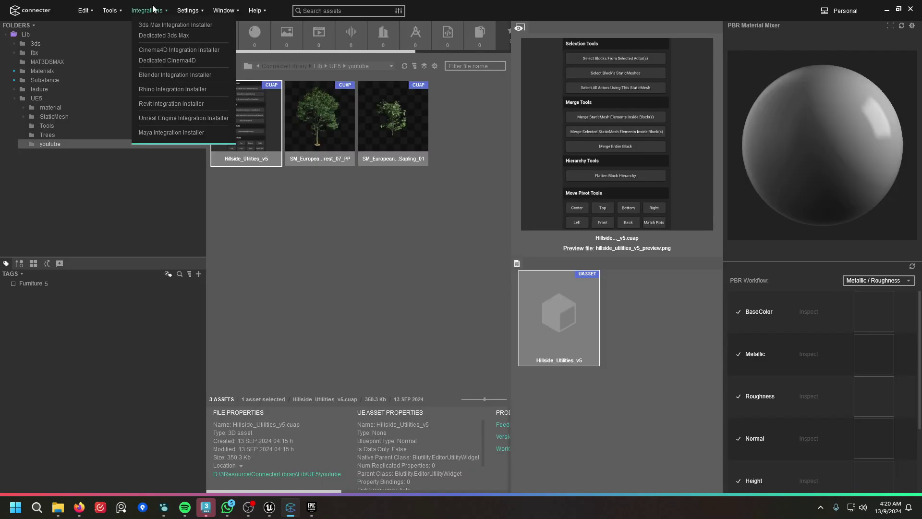
left_click(210, 119)
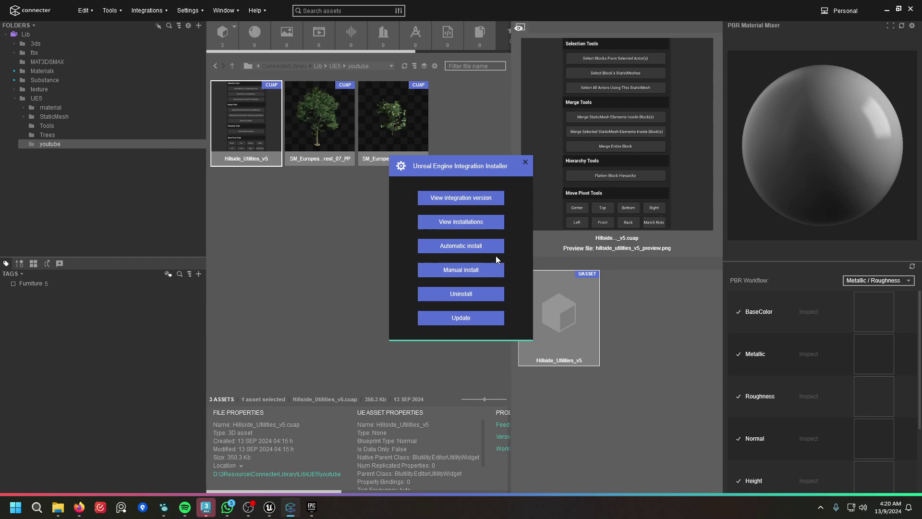
left_click(525, 163)
left_click(410, 205)
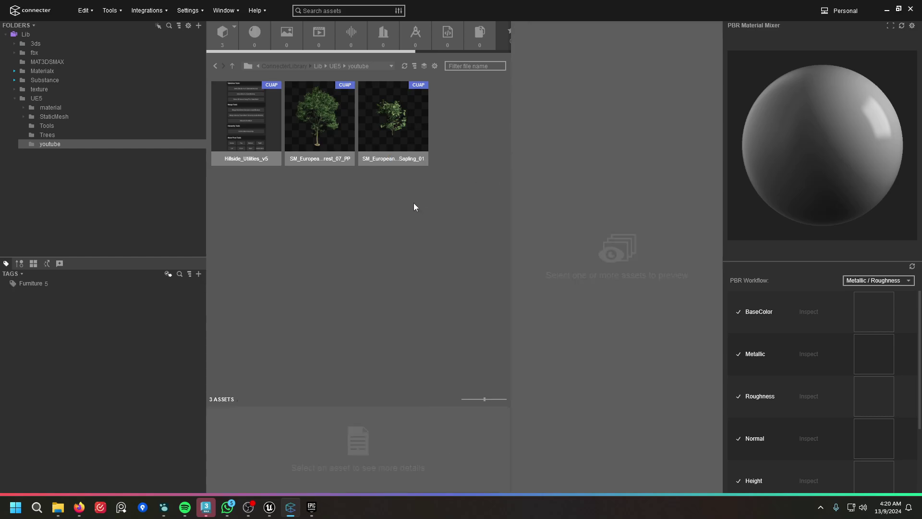
Switch to the InterchangeDemo project in Unreal Editor and search its plugins for "conne" to check the Connecter Integration plugin.
left_click(886, 10)
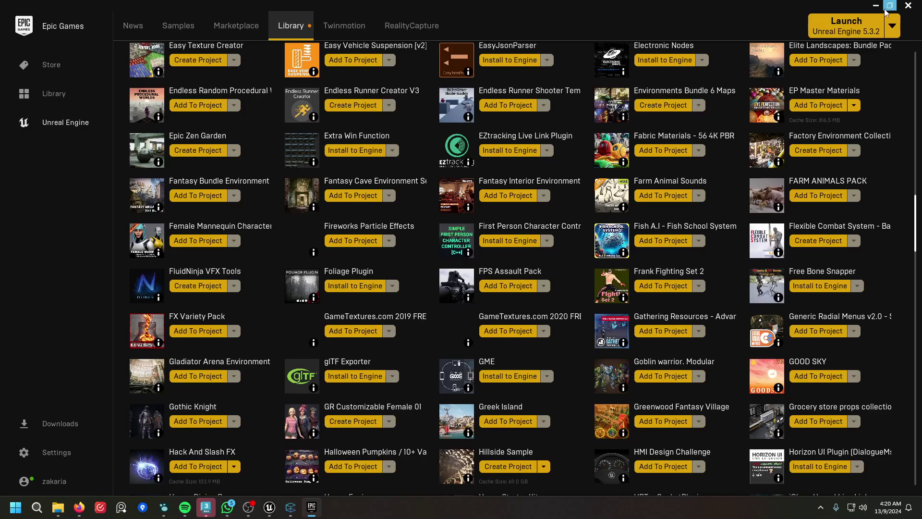
left_click(269, 507)
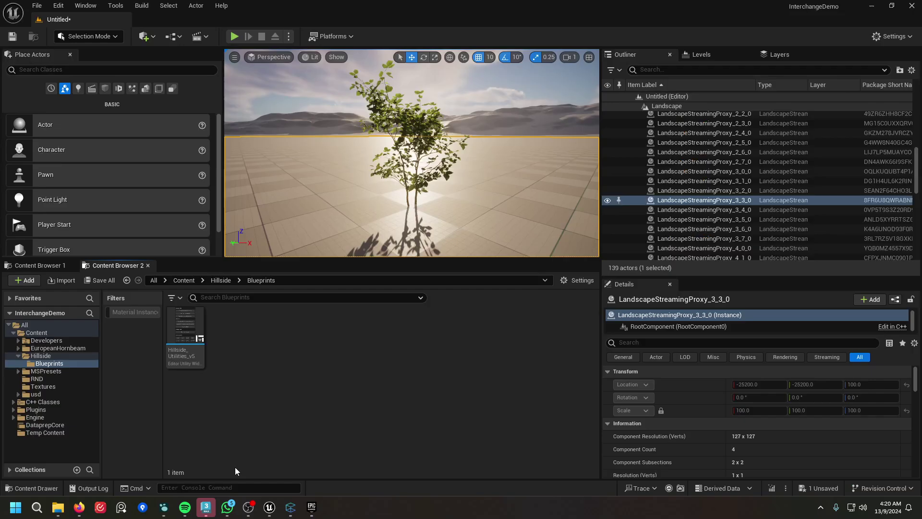
left_click(59, 6)
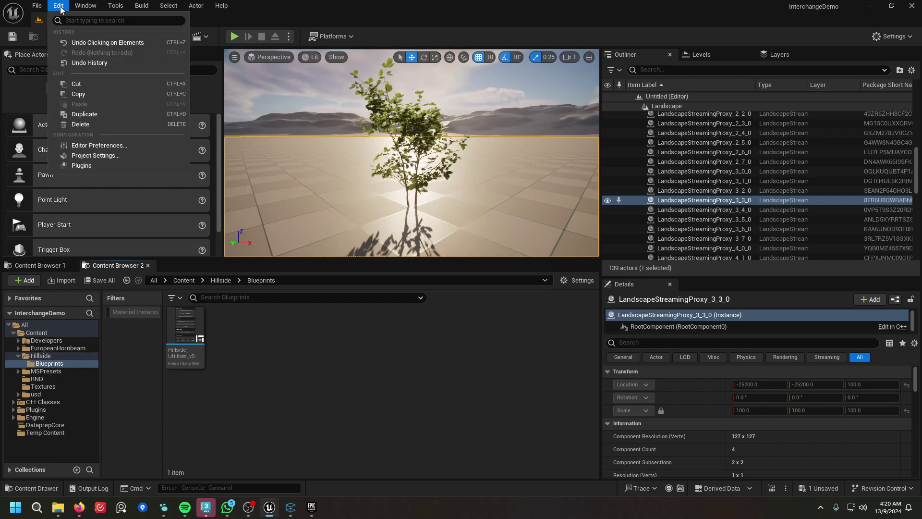
left_click(99, 166)
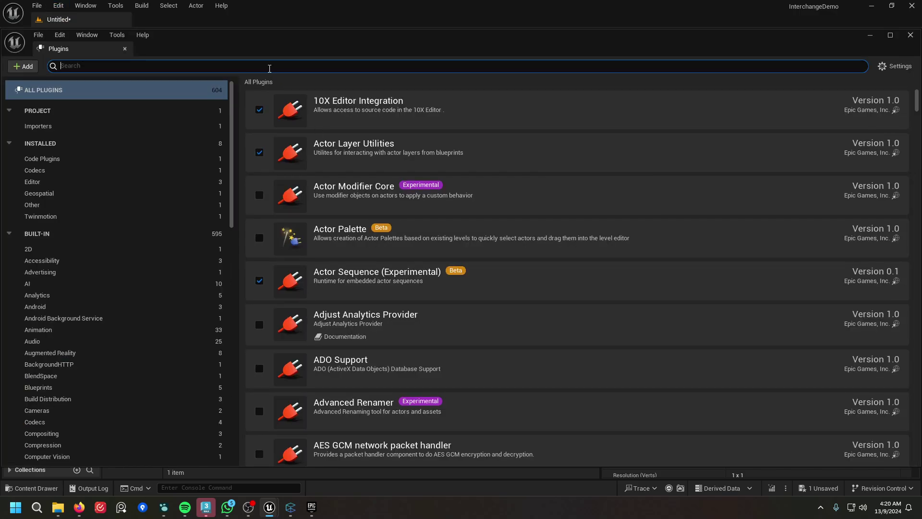
type("con")
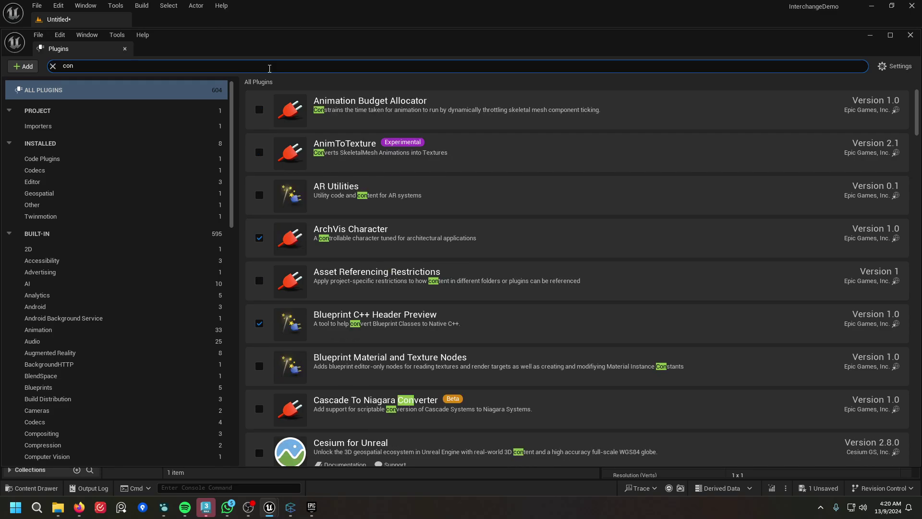
type("ne")
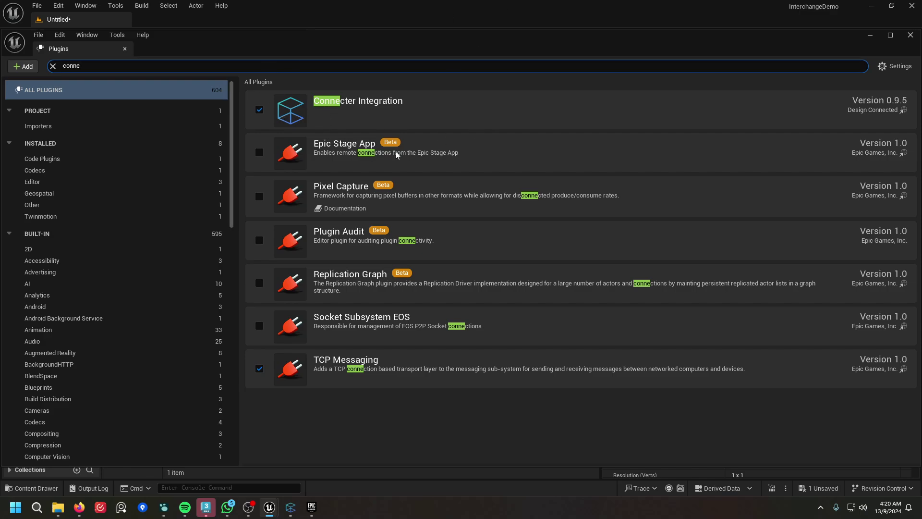
left_click(910, 35)
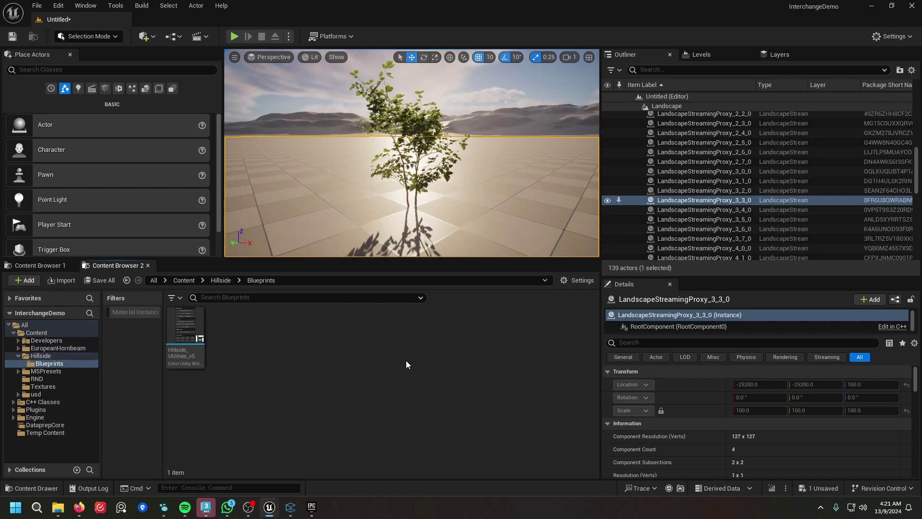
left_click(311, 507)
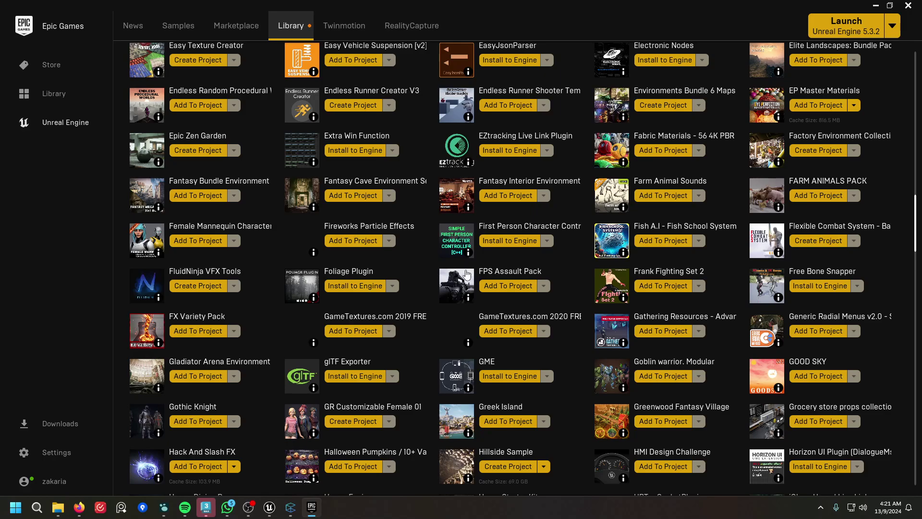
left_click(881, 5)
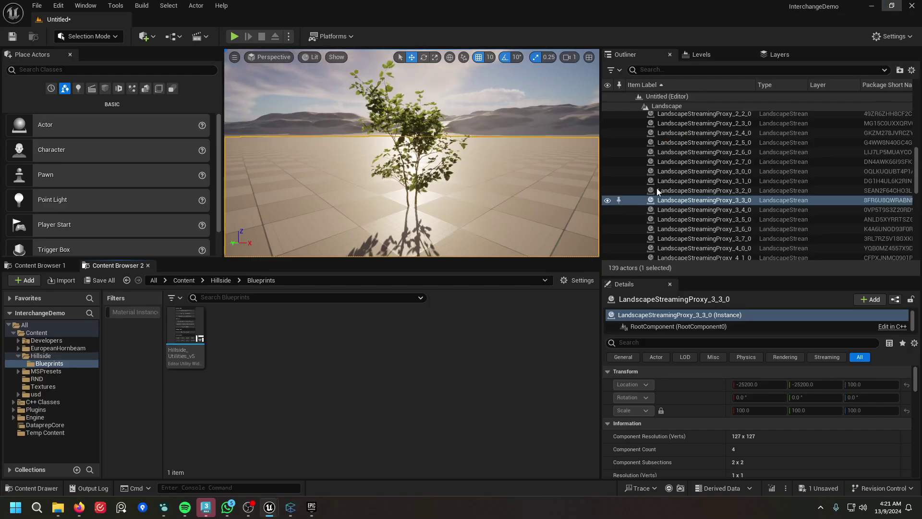
Examine the contents of the EuropeanHornbeam folder and its Geometry subfolder in the project's content.
left_click(81, 349)
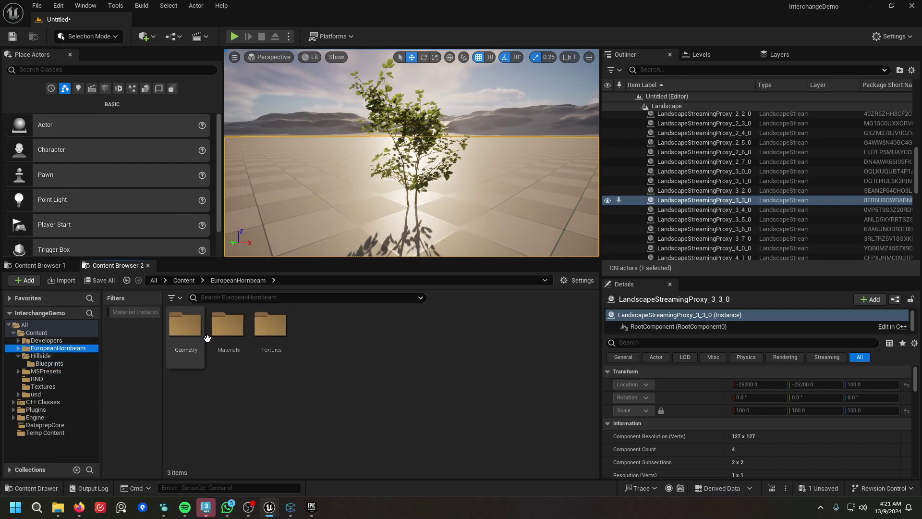
double_click(174, 325)
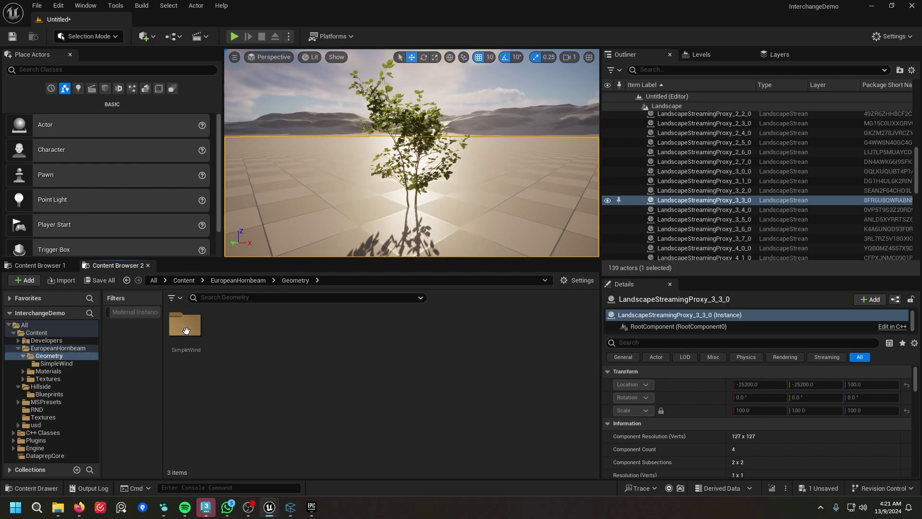
left_click(245, 280)
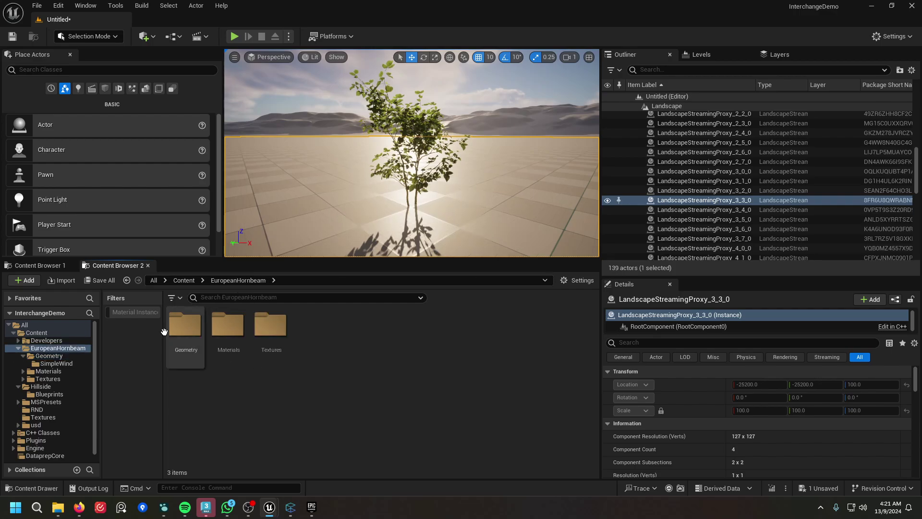
Open the Ikaz3Dmvp.uproject project from its folder in File Explorer and put the InterchangeDemo editor out of the way.
mouse_move(270, 506)
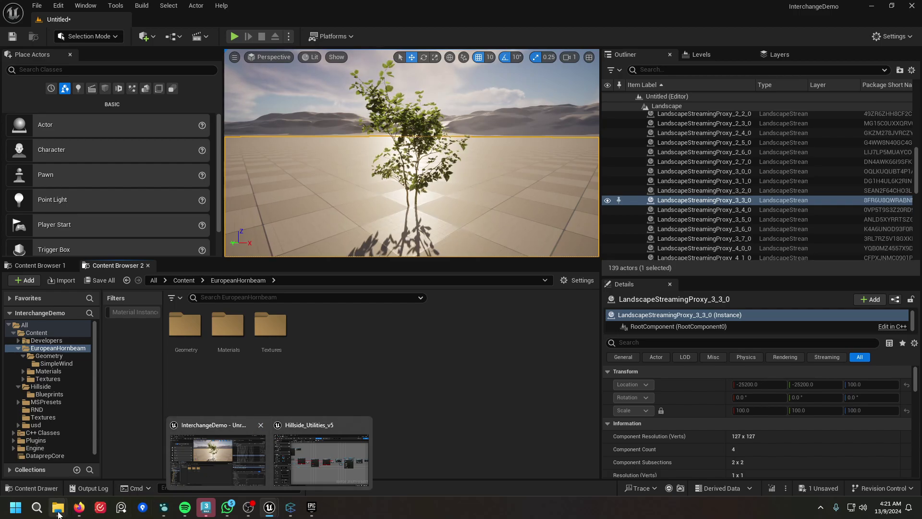
mouse_move(58, 512)
left_click(55, 460)
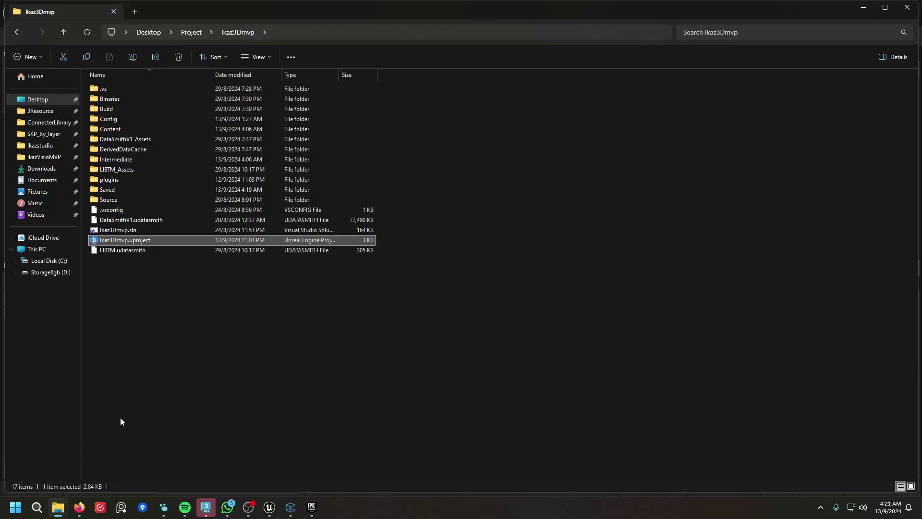
double_click(126, 240)
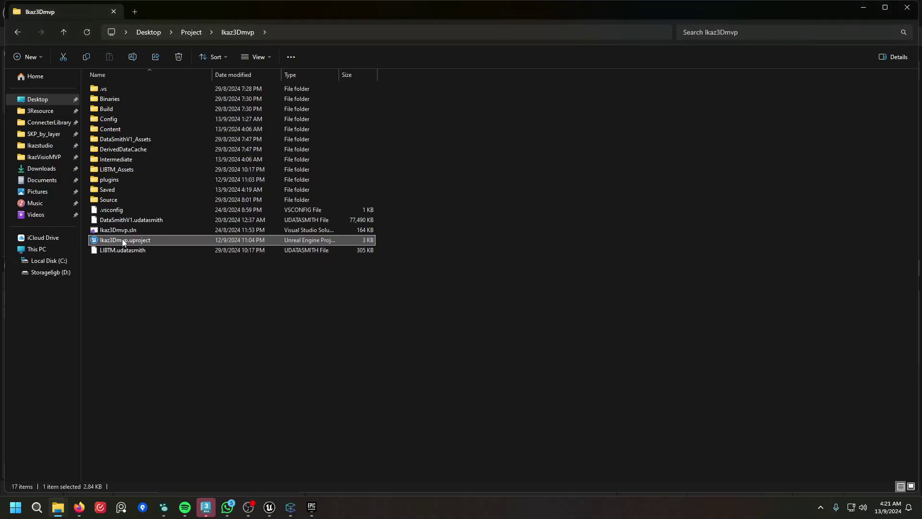
left_click(863, 7)
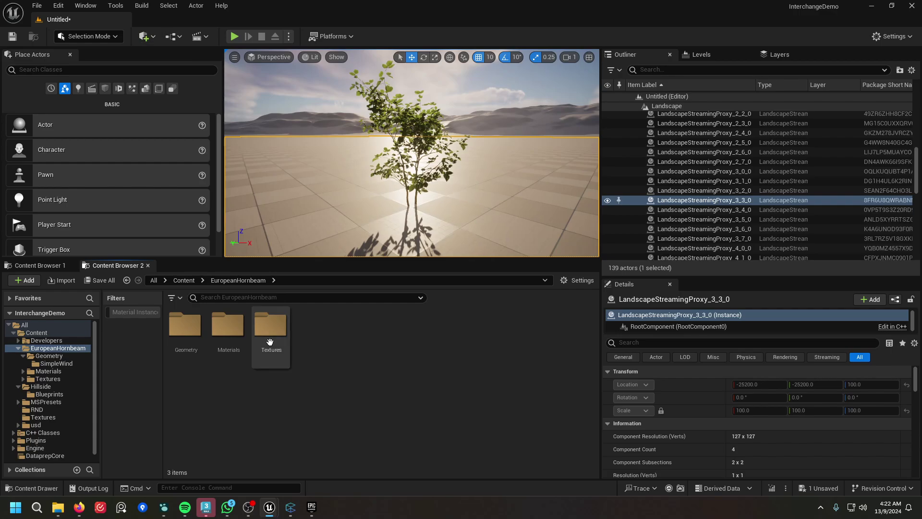
left_click(872, 6)
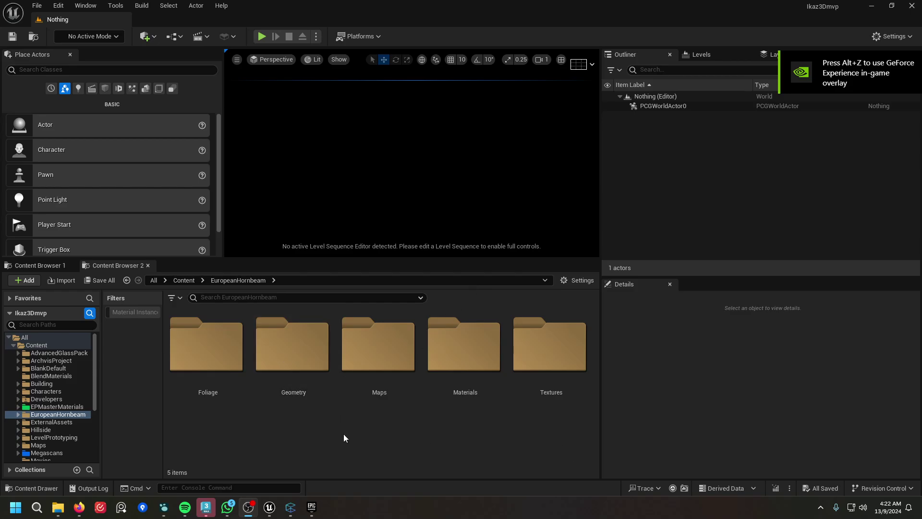
Open the PivotPainter folder within EuropeanHornbeam's Geometry folder and browse to its forest tree meshes.
double_click(274, 330)
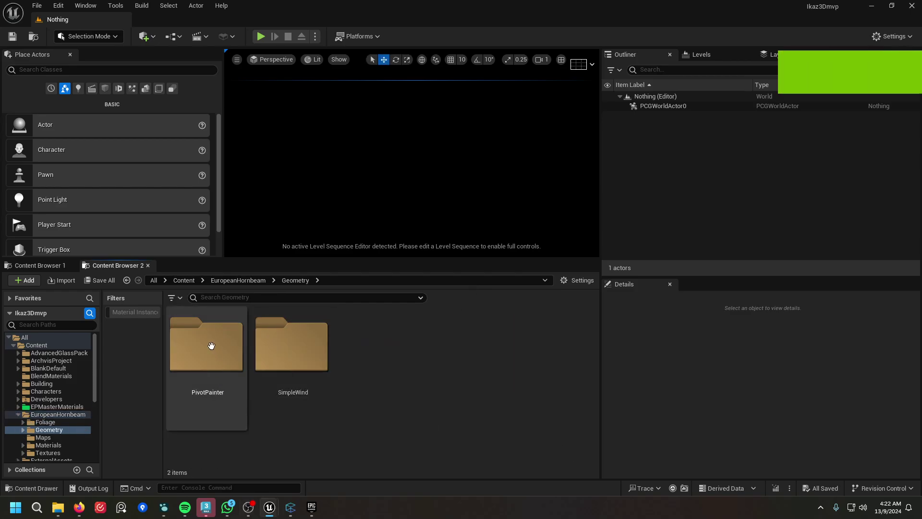
double_click(211, 346)
scroll(468, 387, "down", 2)
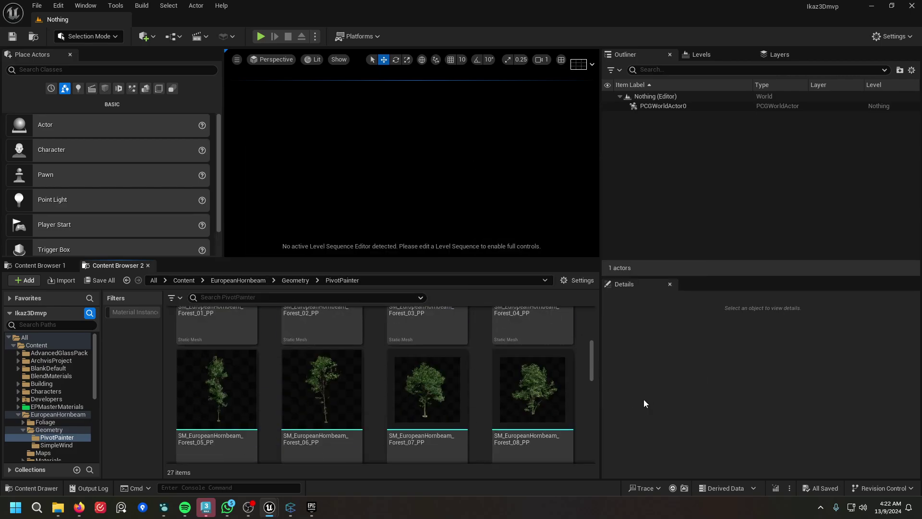
Export the SM_EuropeanHornbeam_Seedling_03_PP static mesh to Connecter, saving it in the library's UE5\youtube folder.
scroll(479, 402, "down", 5)
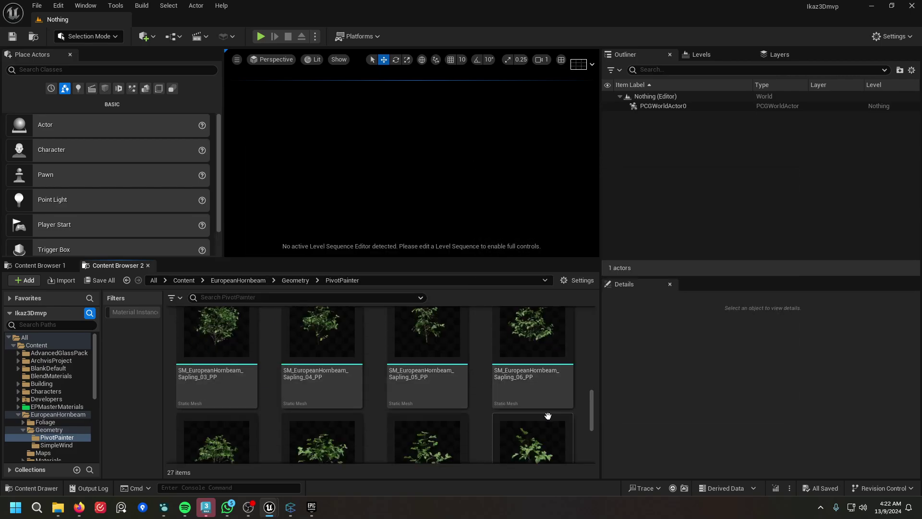
scroll(547, 415, "down", 3)
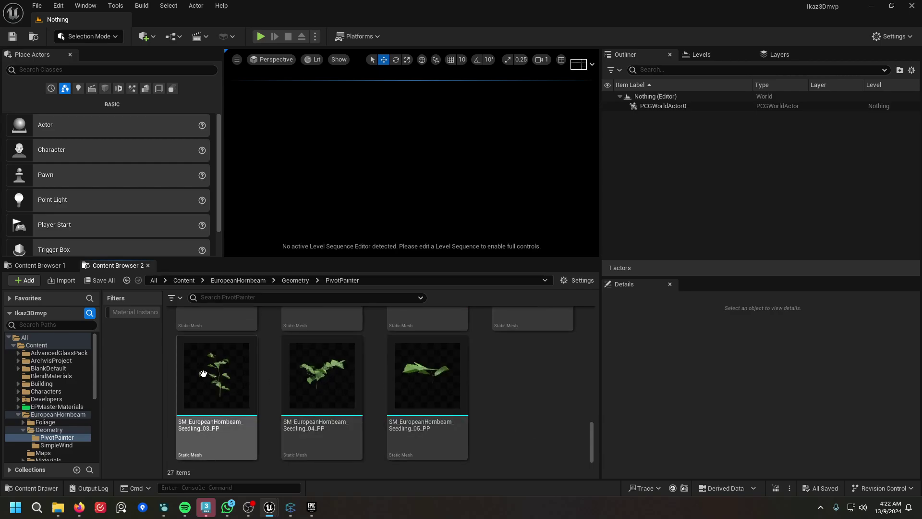
left_click(203, 373)
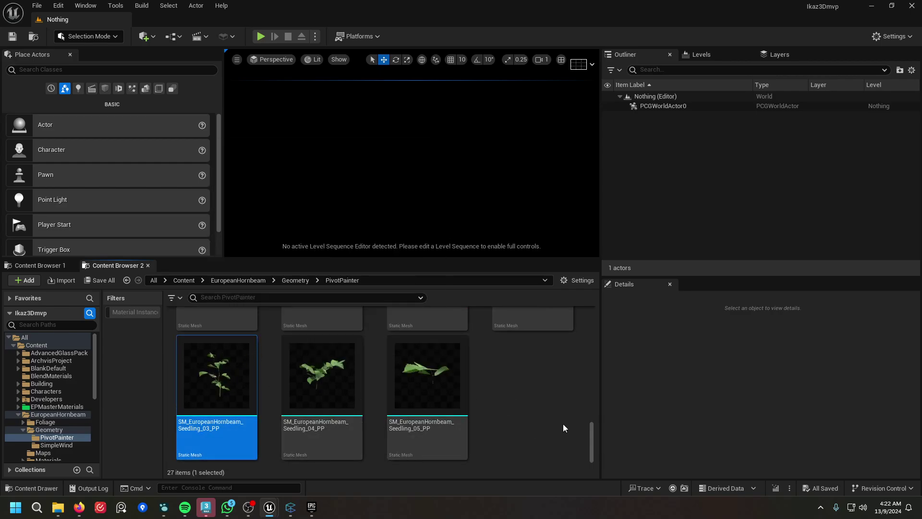
right_click(228, 369)
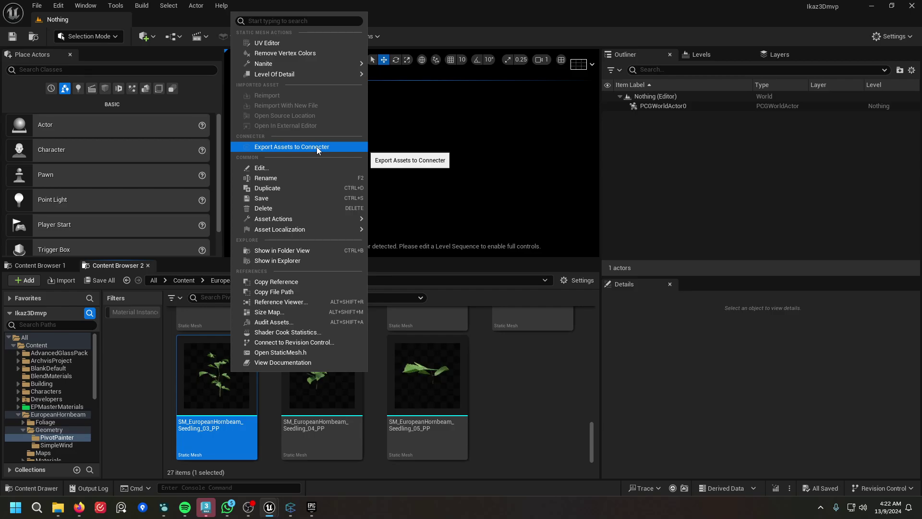
left_click(317, 148)
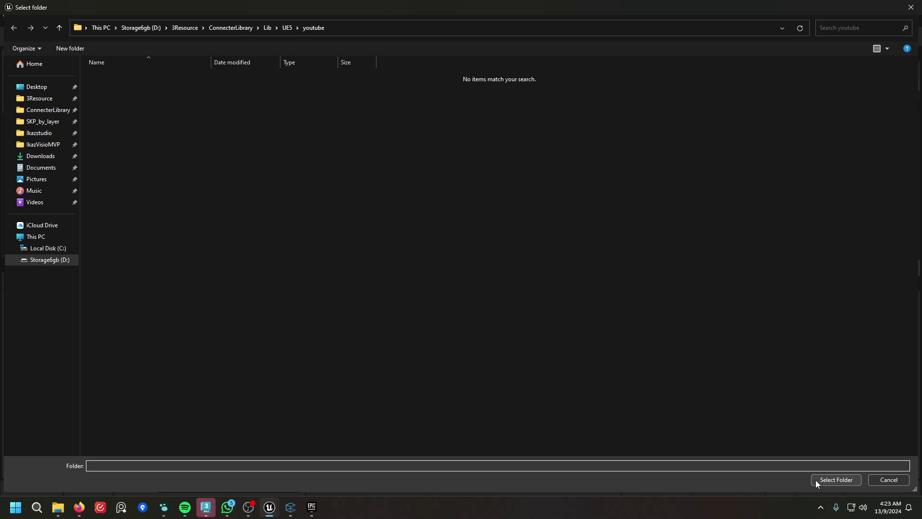
left_click(836, 480)
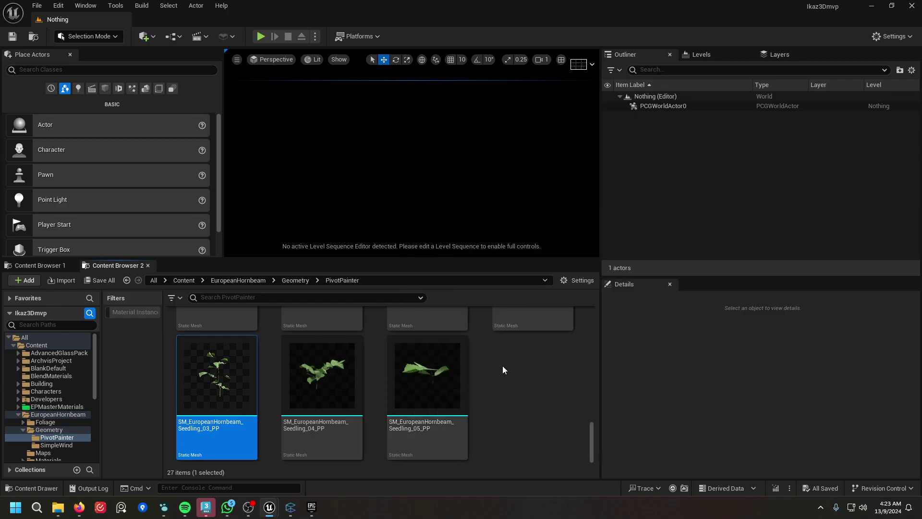
Switch to Connecter and preview the SM_EuropeanHornbeam_Sapling_01 asset in the youtube folder.
left_click(290, 506)
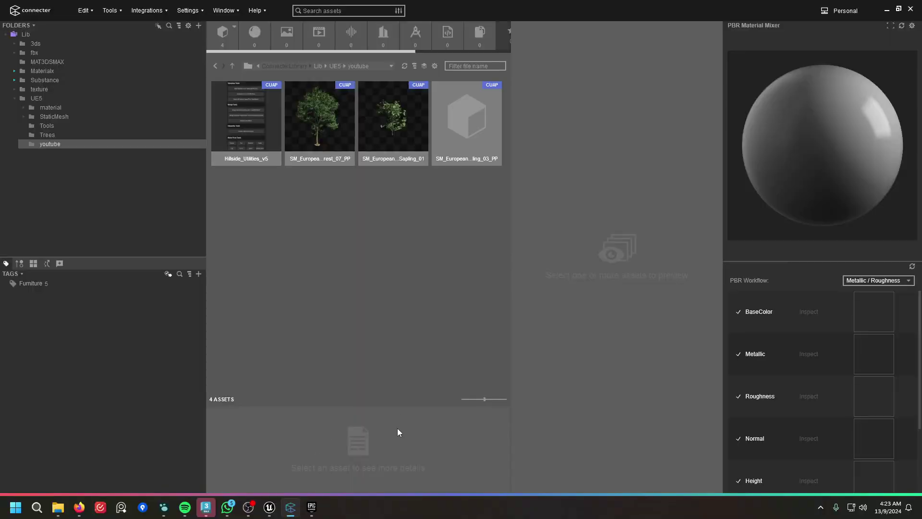
left_click(394, 109)
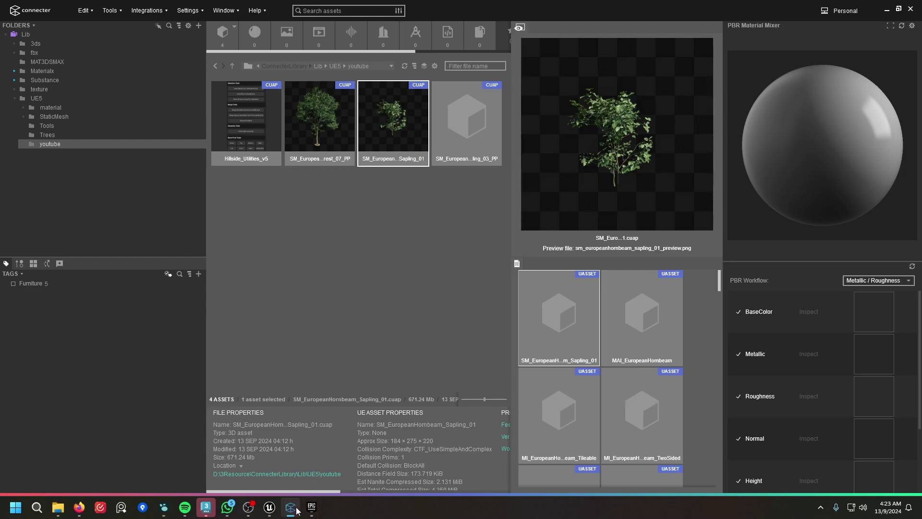
Switch to the InterchangeDemo editor, postpone the autosave, and check the Hillside Blueprints folder for the Hillside_Utilities_v5 widget.
mouse_move(297, 509)
left_click(257, 485)
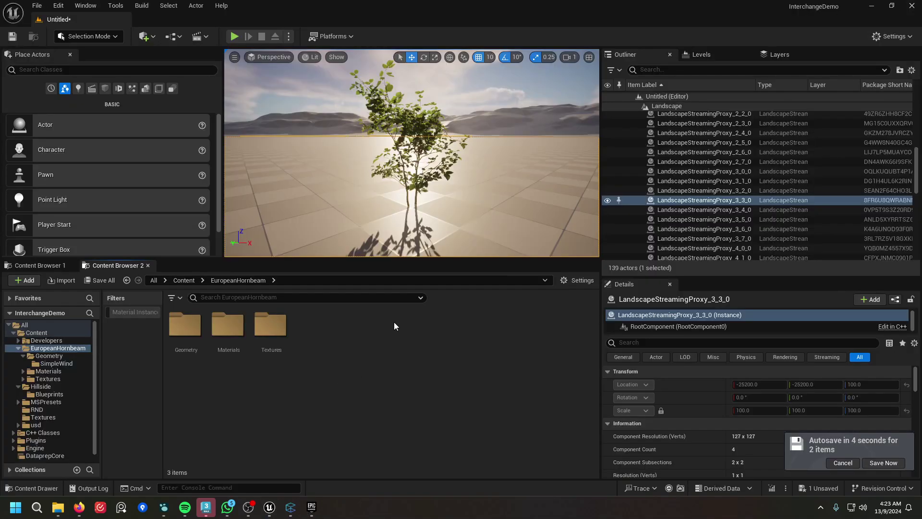
left_click(842, 463)
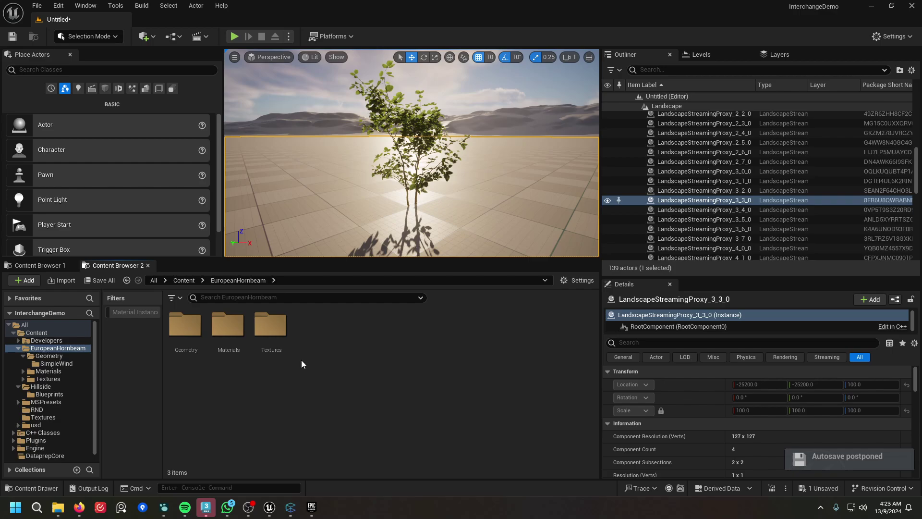
left_click(237, 320)
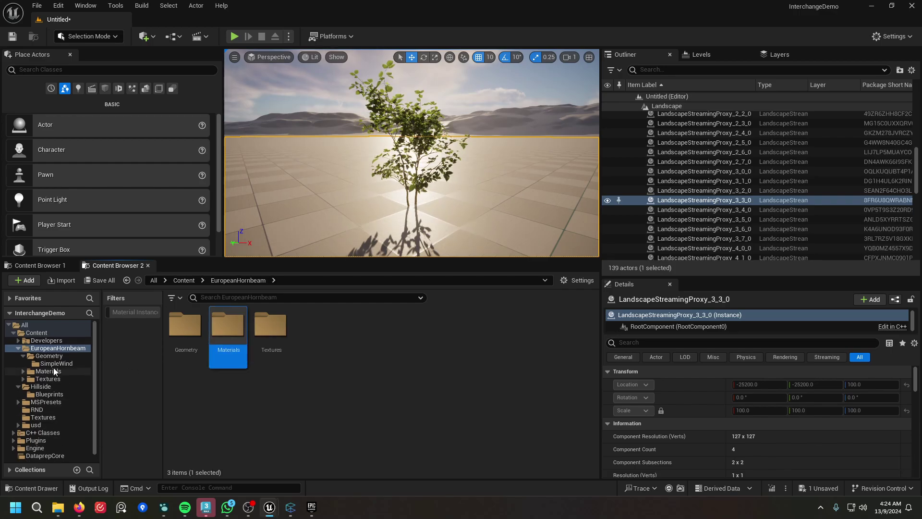
left_click(47, 394)
left_click(185, 331)
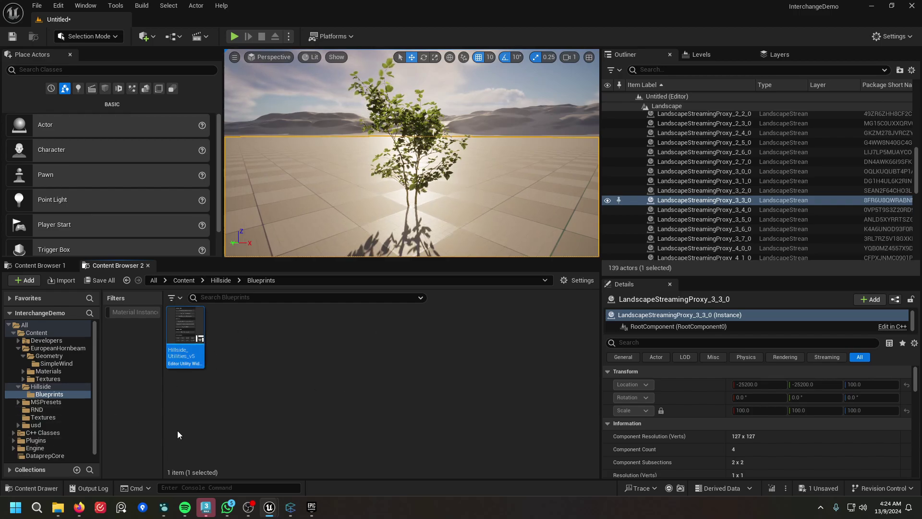
Tidy the content folder tree by collapsing MSPresets and EuropeanHornbeam, and show the EuropeanHornbeam folder's contents with Hillside expanded.
left_click(18, 386)
left_click(18, 394)
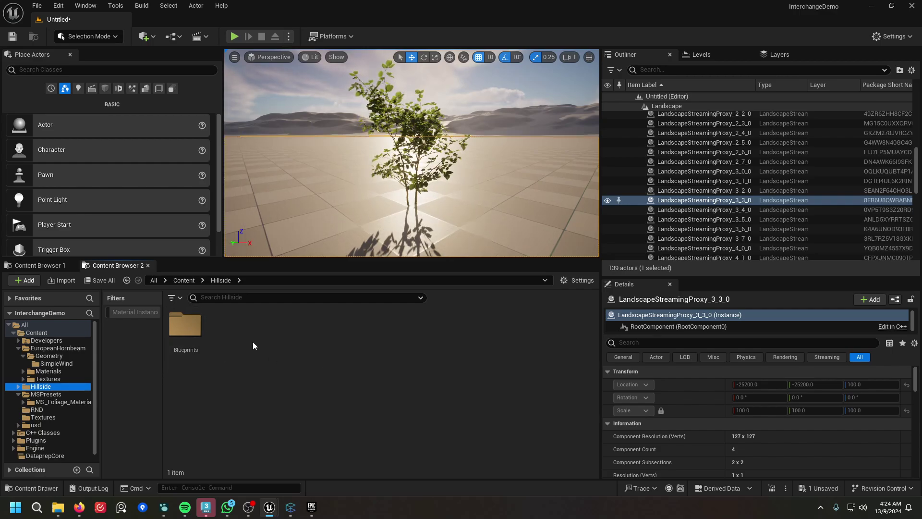
left_click(23, 356)
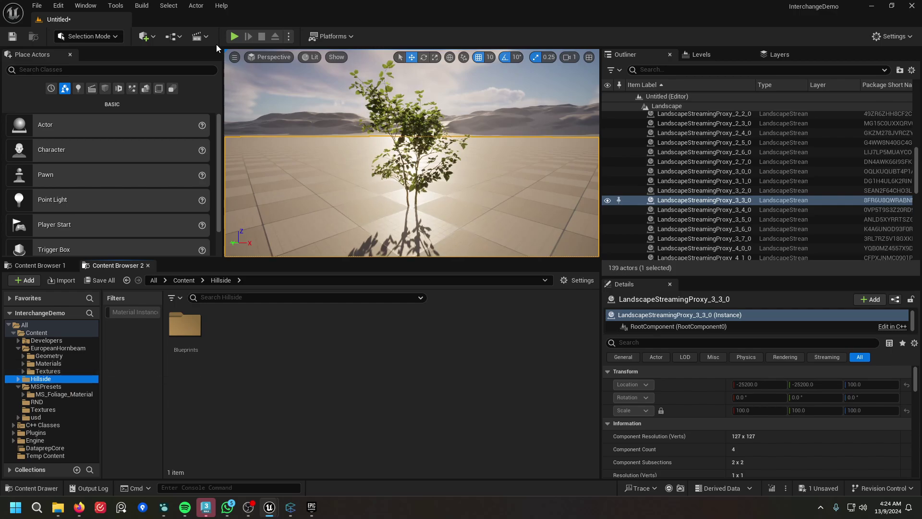
left_click(19, 387)
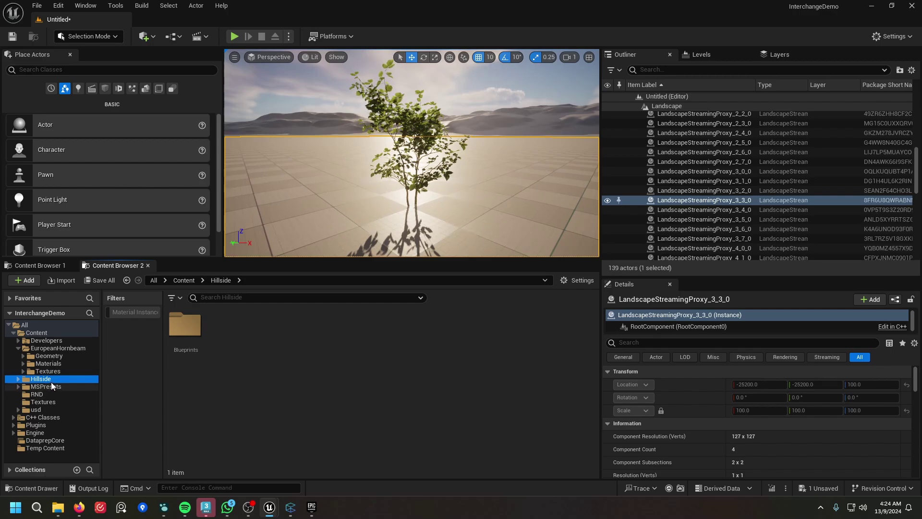
left_click(18, 348)
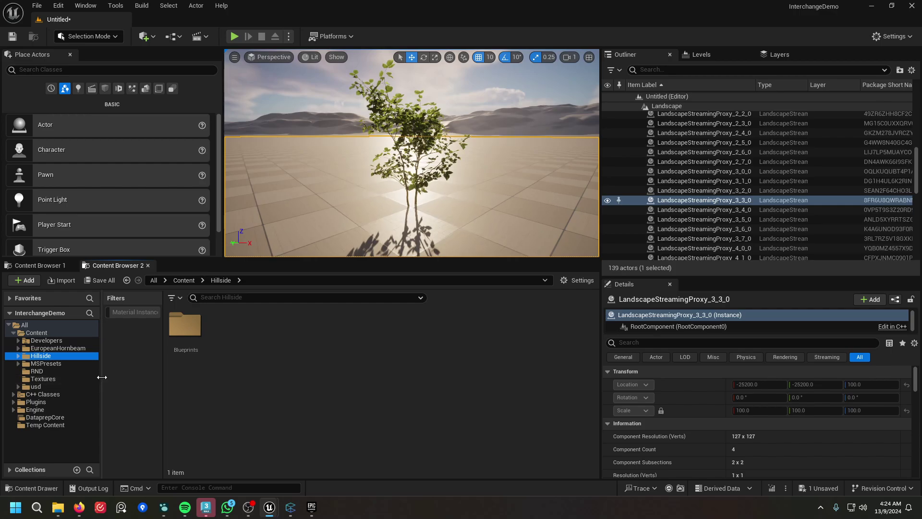
left_click(29, 349)
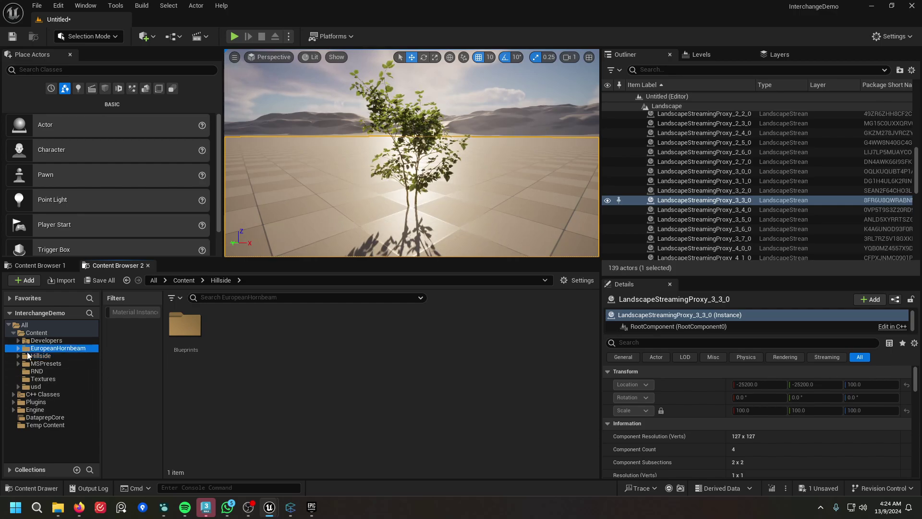
left_click(18, 356)
left_click(200, 388)
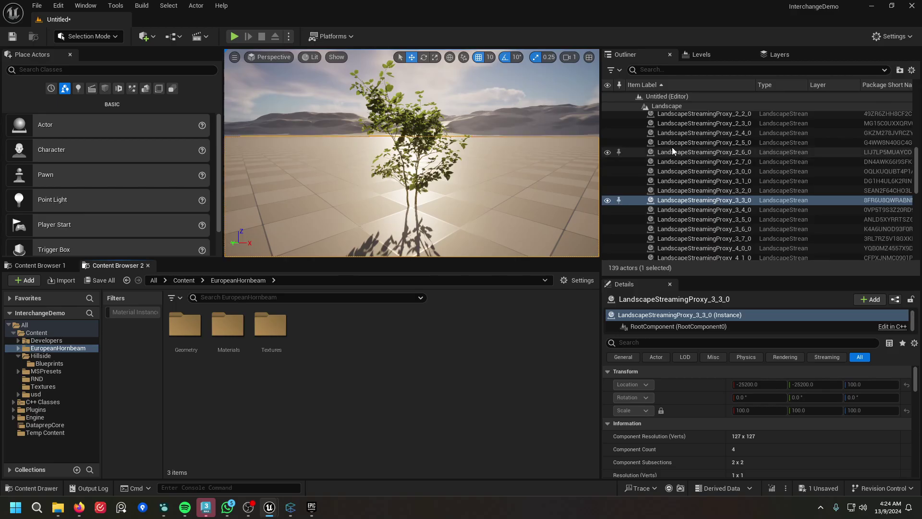
Return to Connecter, reload the youtube folder by visiting Trees and coming back, and select the SM_EuropeanHornbeam_Seedling_03_PP asset.
left_click(872, 7)
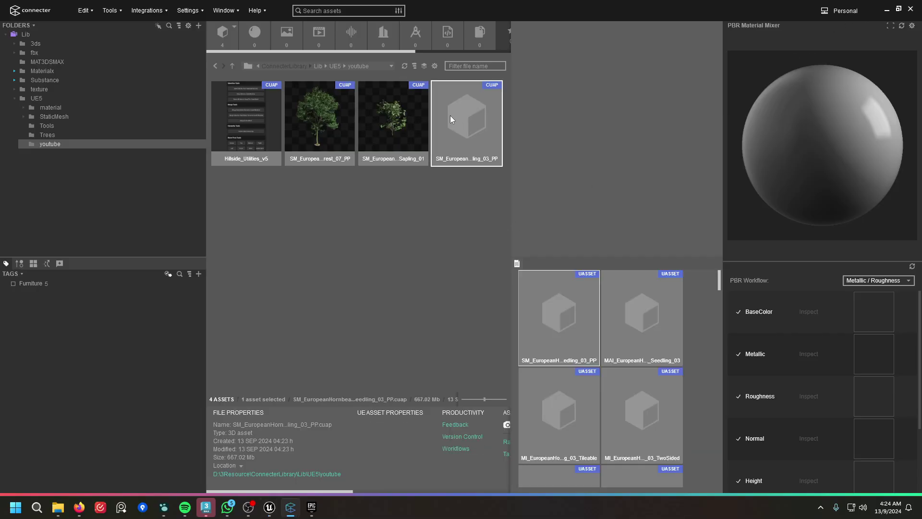
left_click(47, 134)
left_click(52, 144)
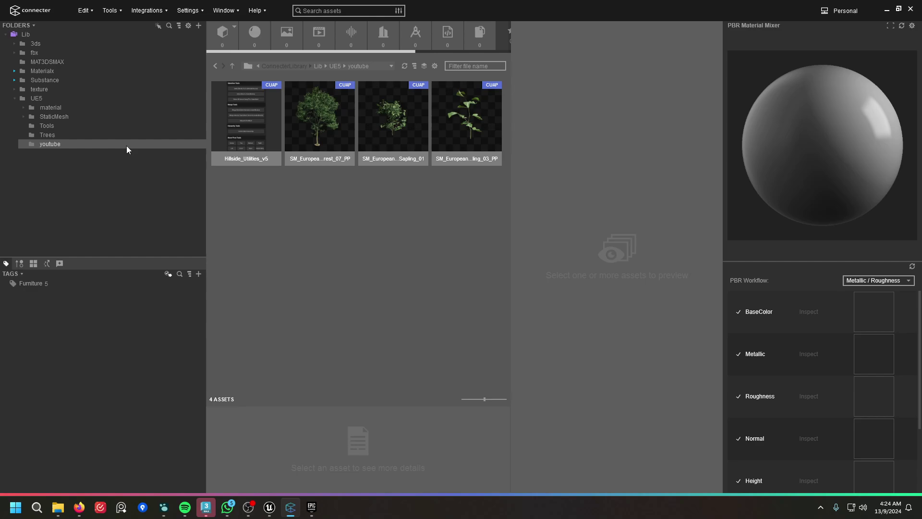
left_click(499, 135)
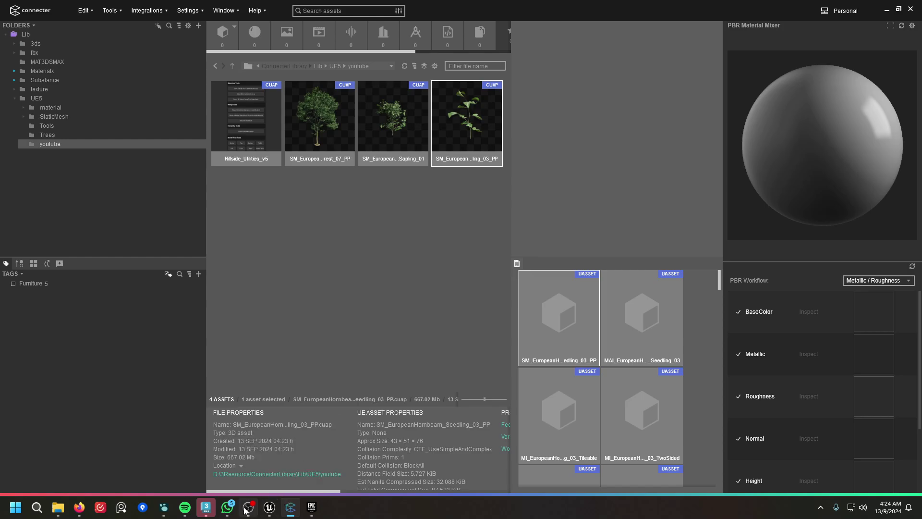
Switch to the InterchangeDemo editor, select the sapling tree in the level, and return to Connecter.
mouse_move(270, 507)
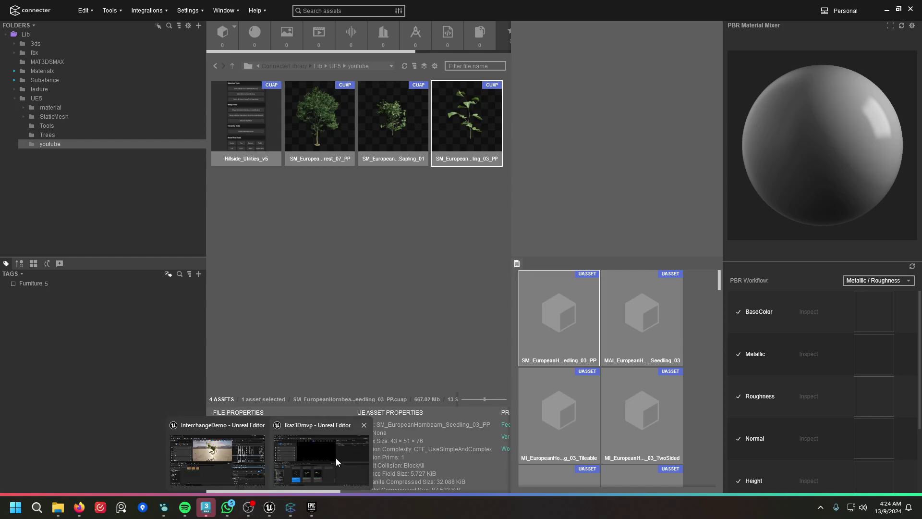
left_click(217, 456)
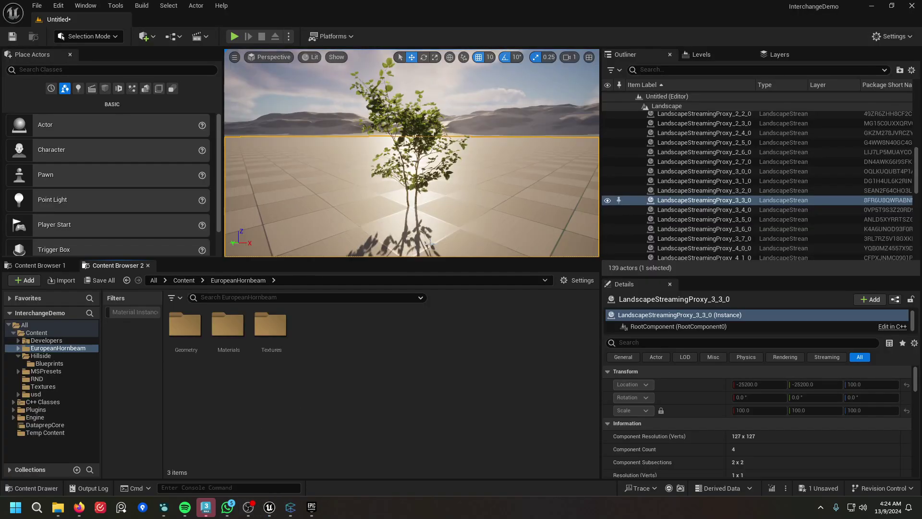
left_click(414, 130)
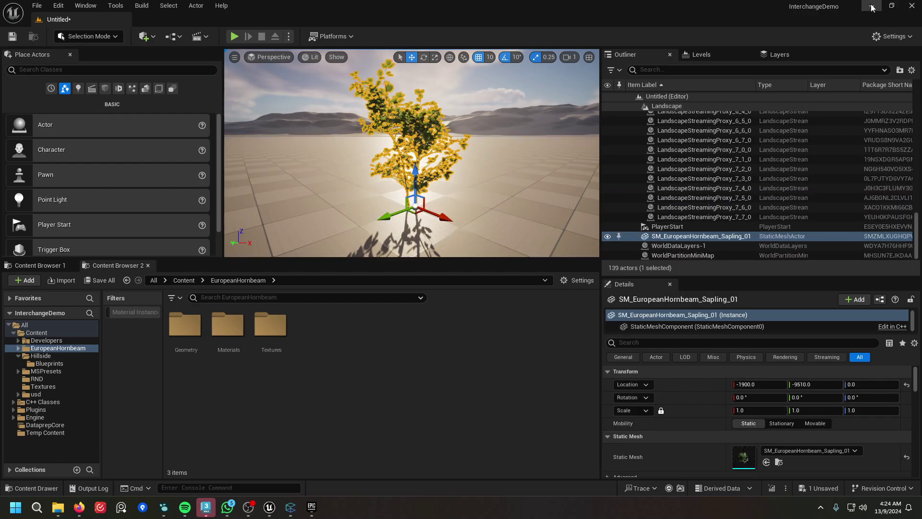
left_click(875, 6)
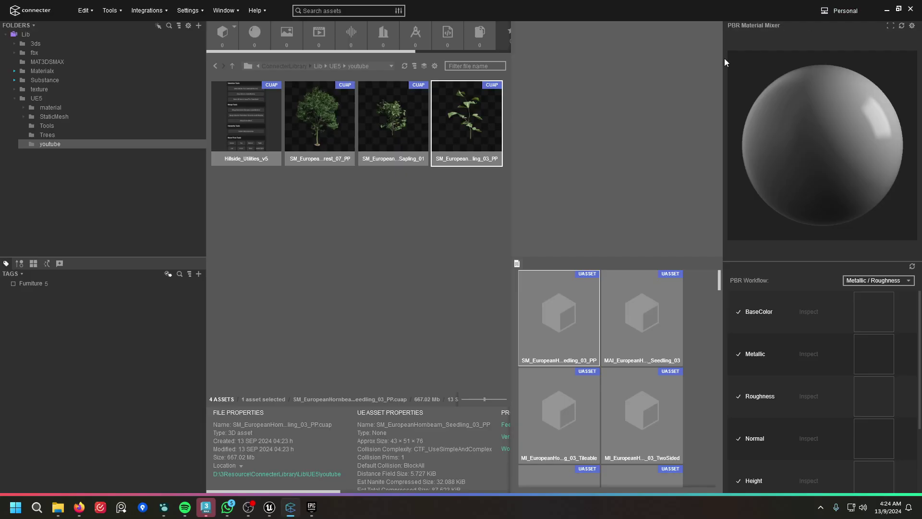
Load the Seedling_03_PP asset from Connecter into the opened InterchangeDemo Unreal project.
right_click(477, 106)
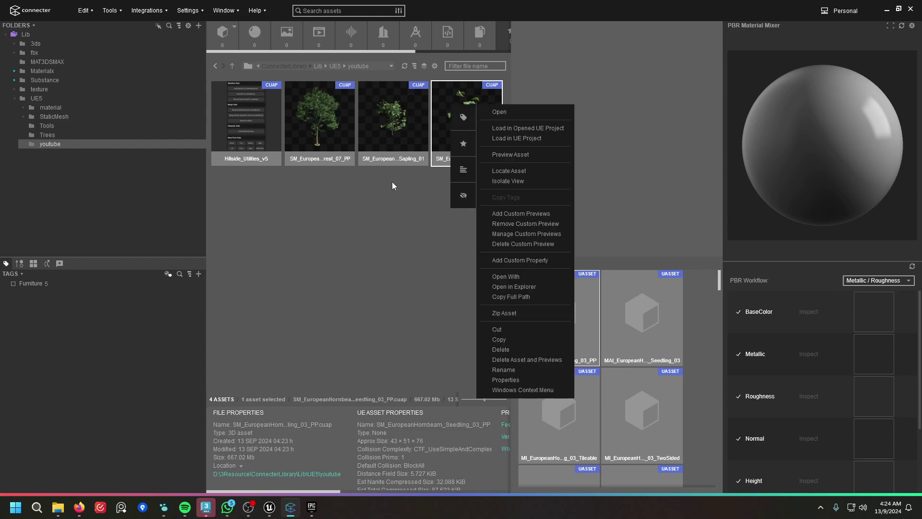
left_click(547, 129)
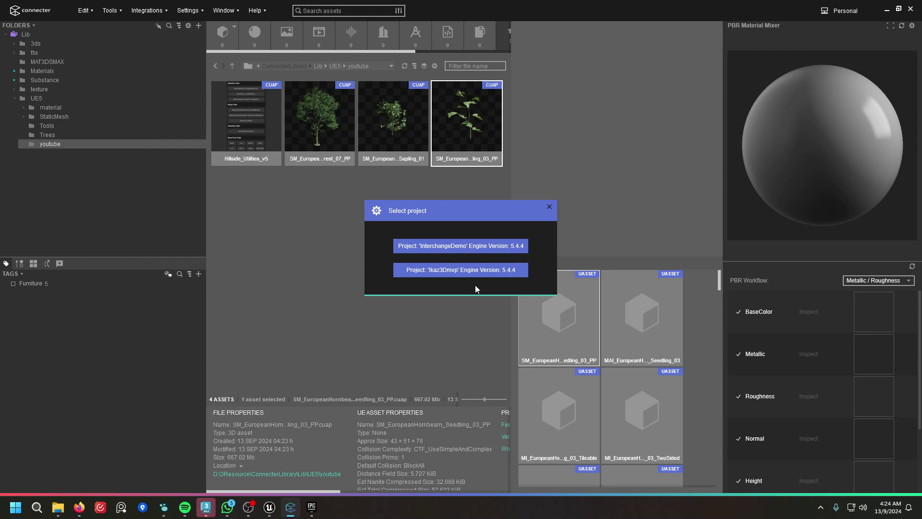
left_click(437, 244)
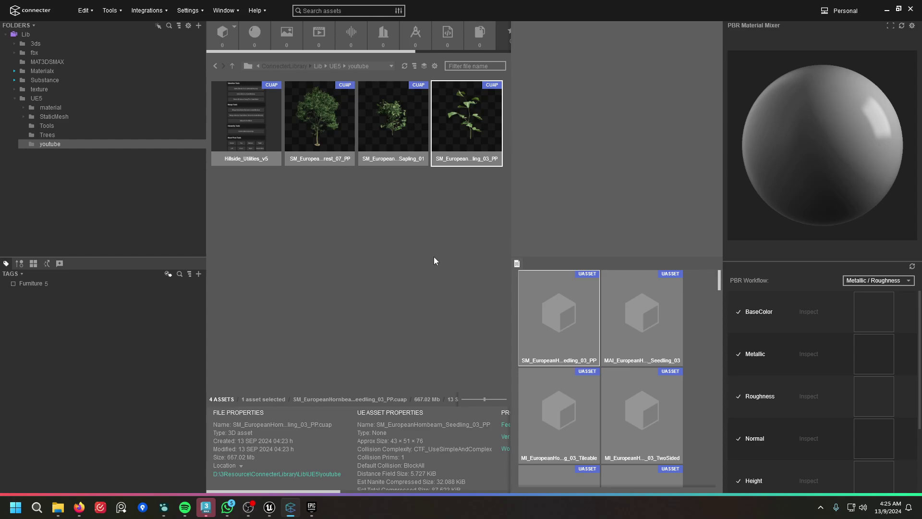
Switch to the InterchangeDemo editor and open the PivotPainter folder inside EuropeanHornbeam's Geometry folder.
left_click(890, 12)
scroll(328, 444, "up", 1)
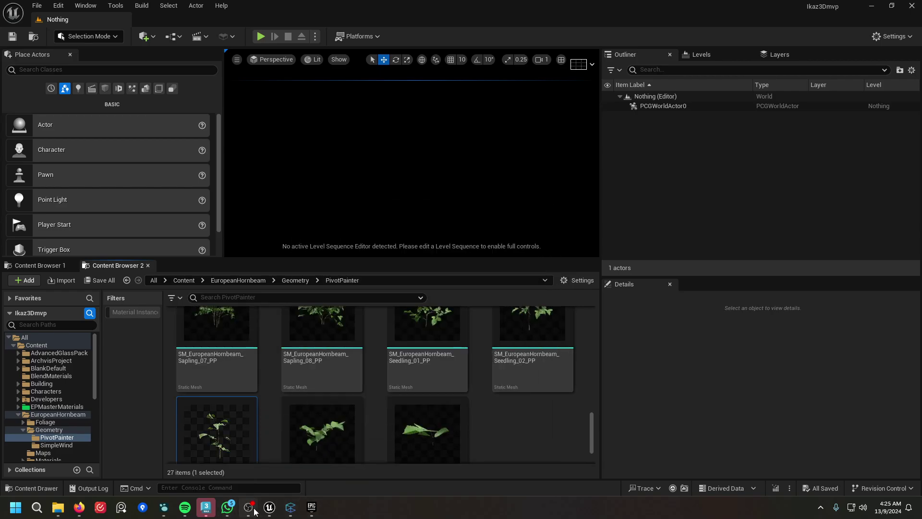
mouse_move(255, 510)
left_click(225, 449)
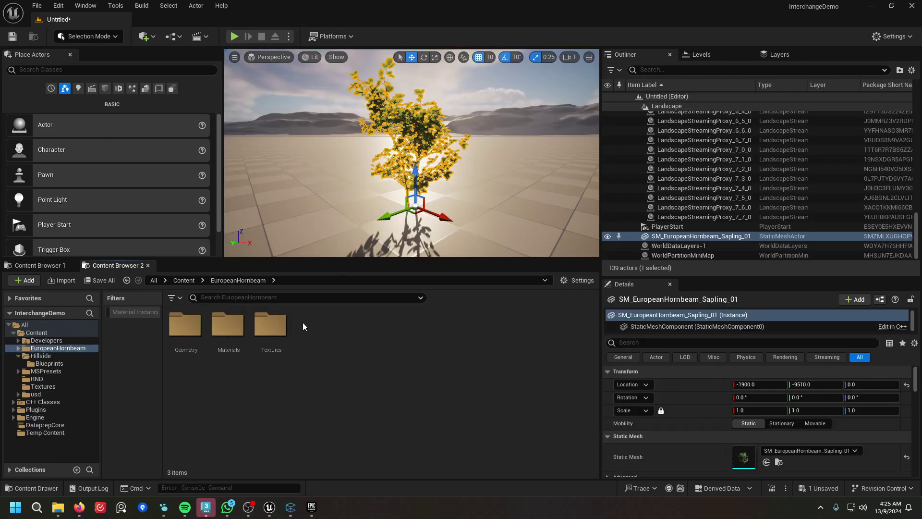
double_click(185, 330)
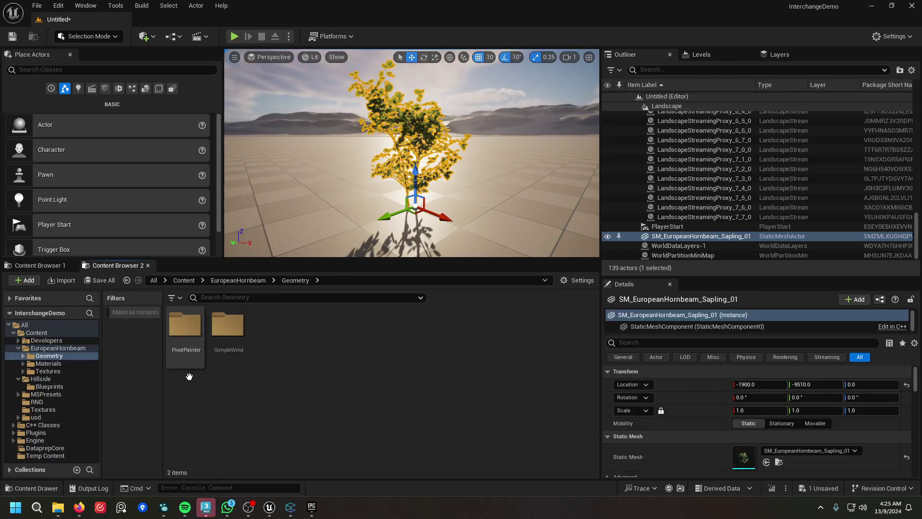
double_click(186, 331)
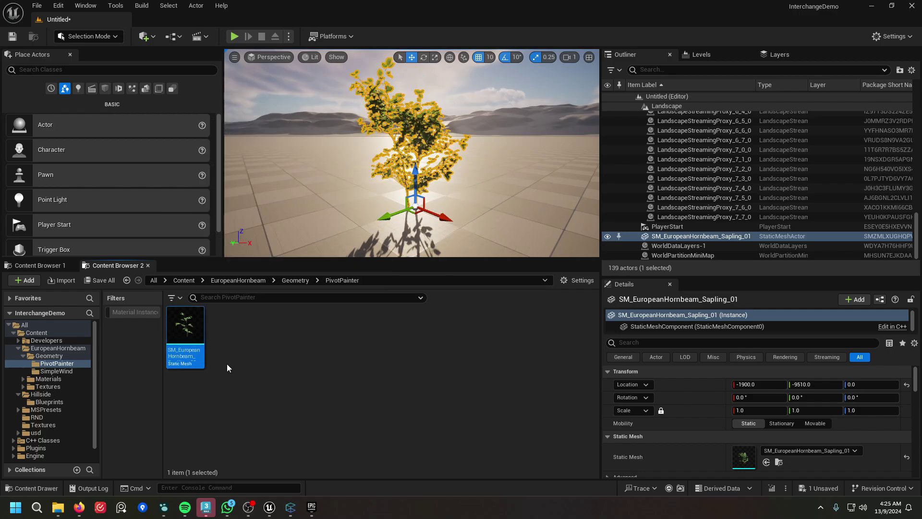
Place the imported seedling mesh beside the sapling at about X -1890, Y -9370, Z 0, and focus the viewport on it.
left_click_drag(186, 336, 365, 236)
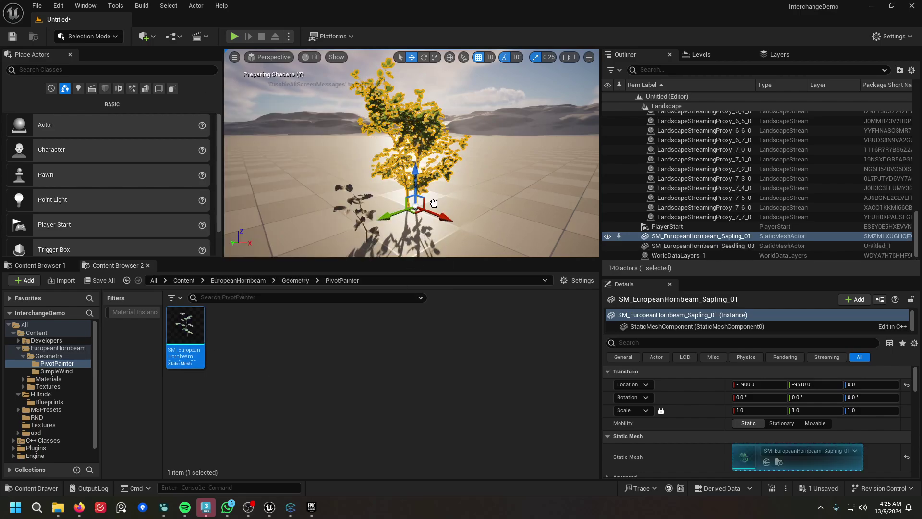
left_click_drag(433, 203, 434, 203)
key("f")
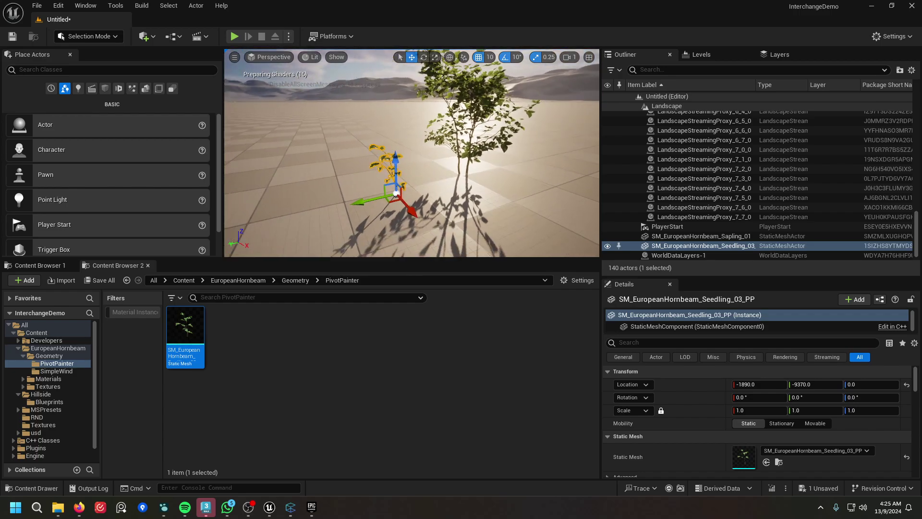
right_click_drag(411, 153, 433, 153)
scroll(411, 153, "up", 3)
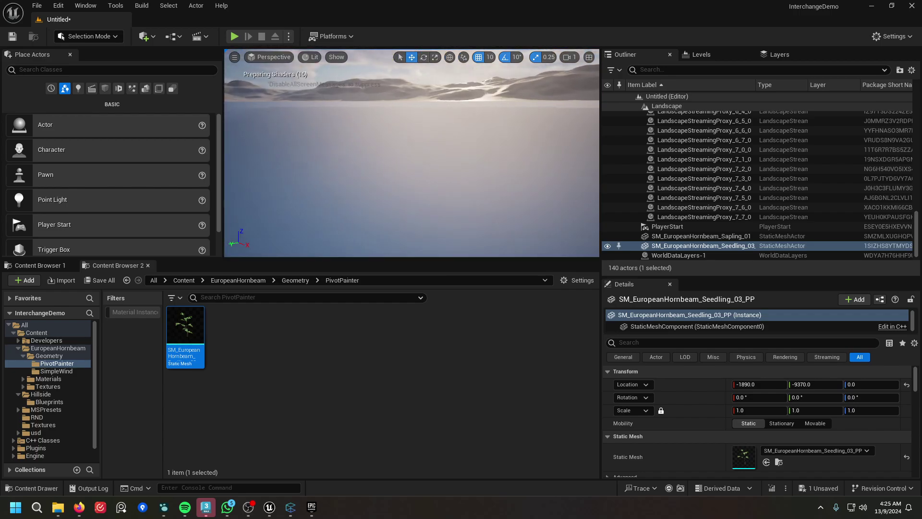
Focus the viewport on the placed seedling, and open the MVP_Animation content folder in the Ikaz3Dmvp editor.
key("f")
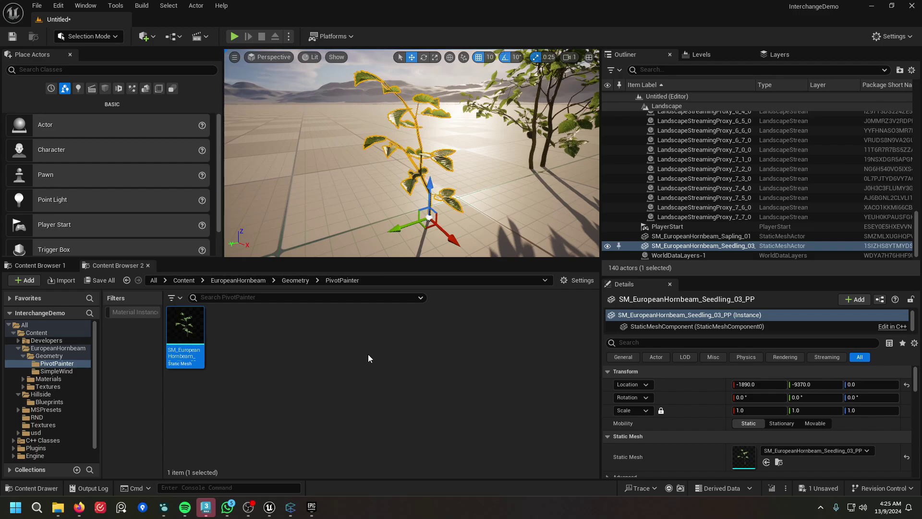
mouse_move(270, 506)
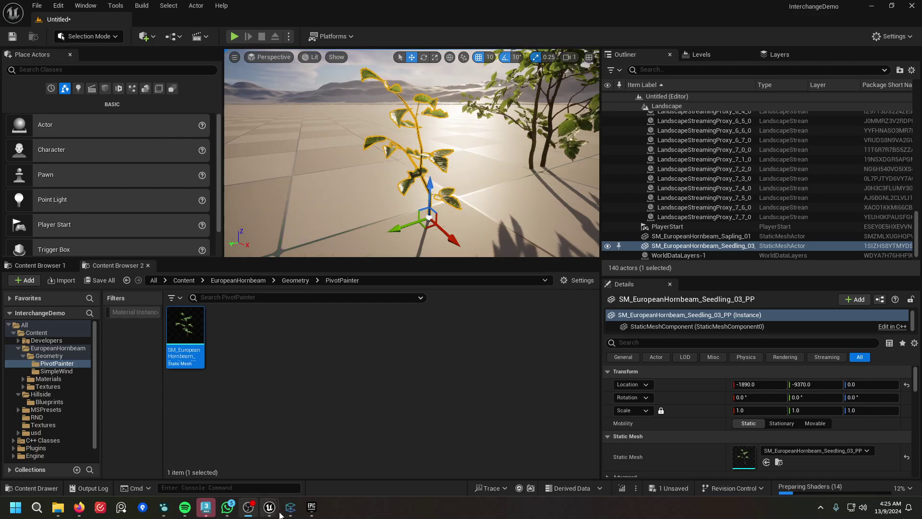
left_click(257, 459)
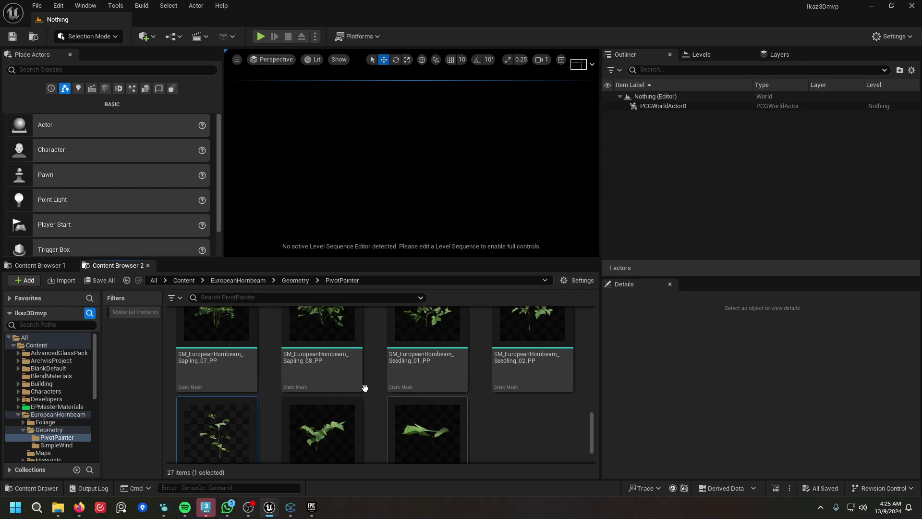
left_click(19, 414)
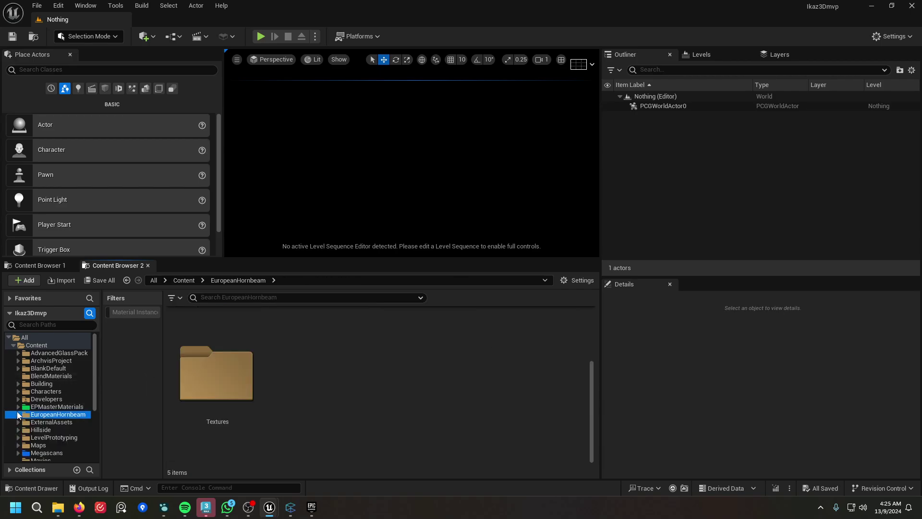
scroll(72, 444, "down", 3)
left_click(69, 430)
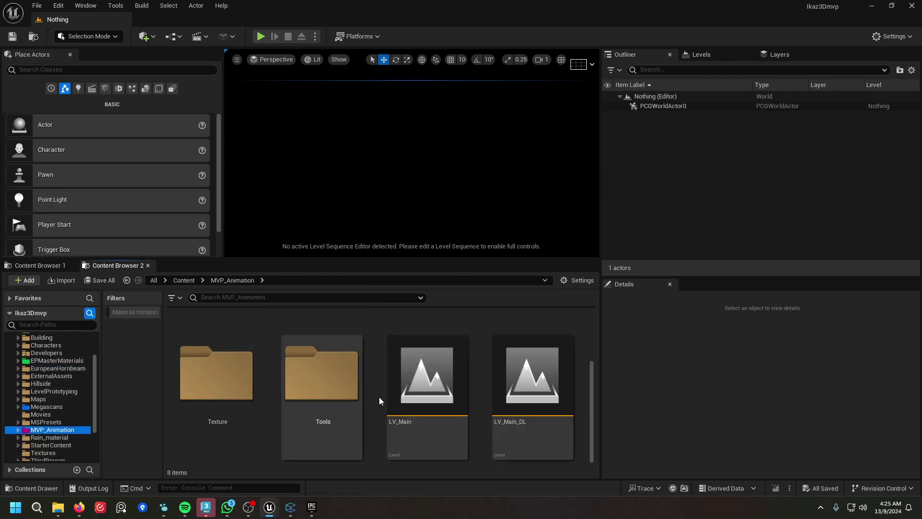
Create a folder named BP_YT inside MVP_Animation and open it.
scroll(379, 397, "up", 3)
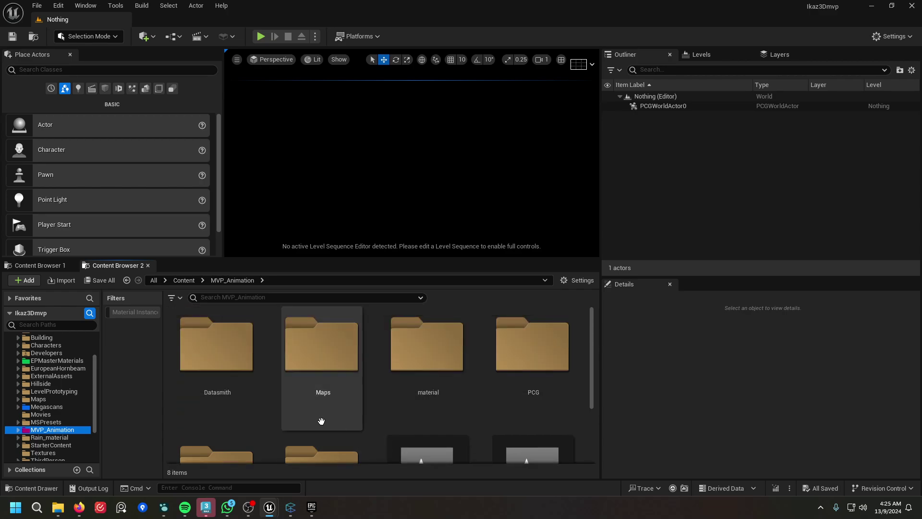
scroll(322, 421, "down", 3)
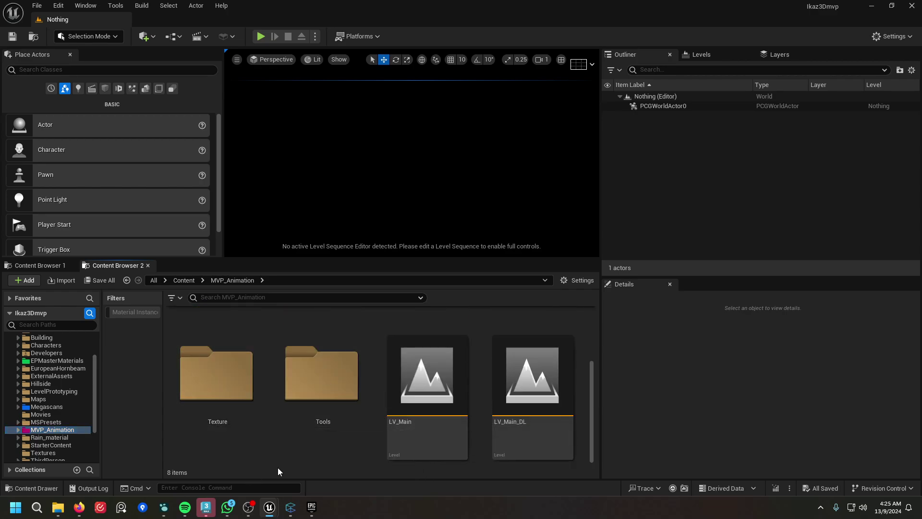
right_click(279, 462)
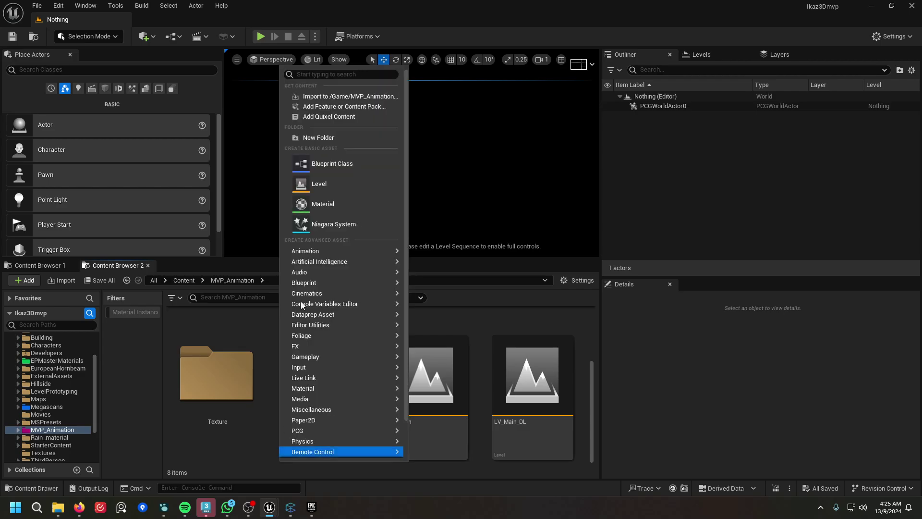
left_click(336, 138)
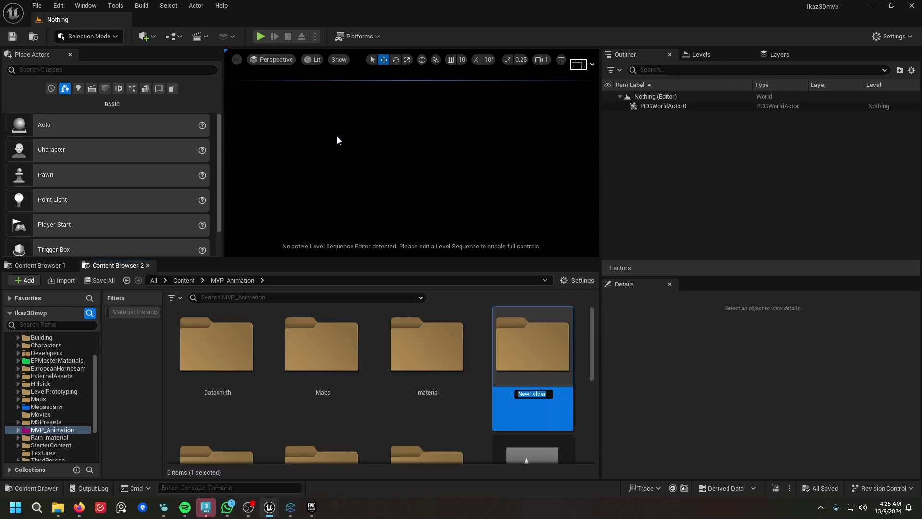
type("BP_YT")
key("Return")
key("Return")
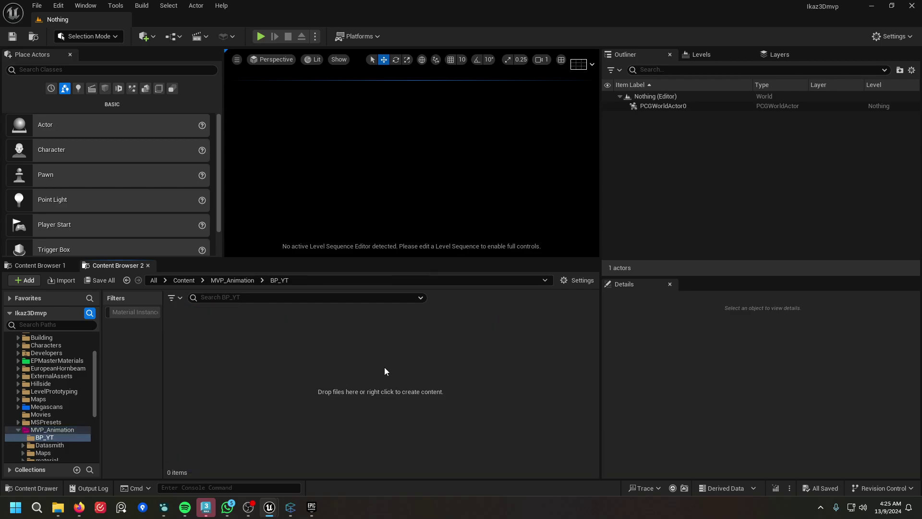
Create a Blueprint Class with Actor as parent, name it BP_Example, and open it for editing.
right_click(423, 368)
left_click(506, 197)
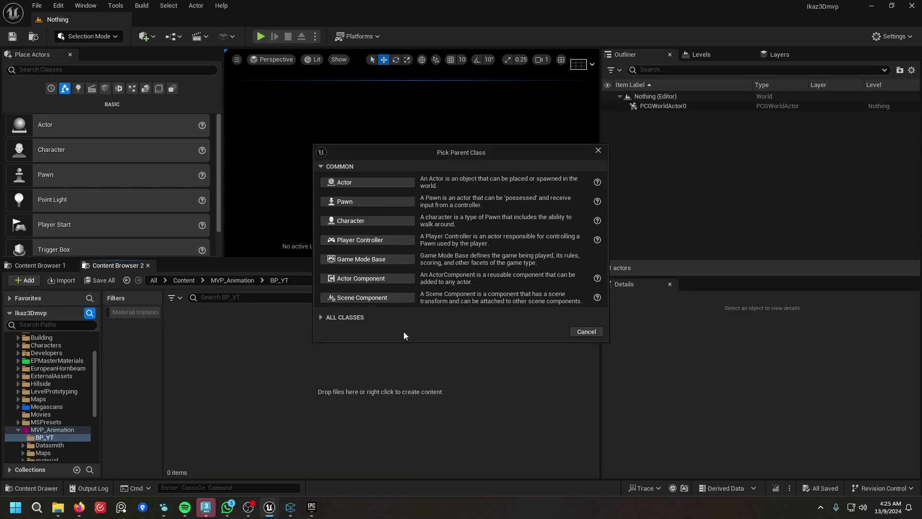
left_click(396, 183)
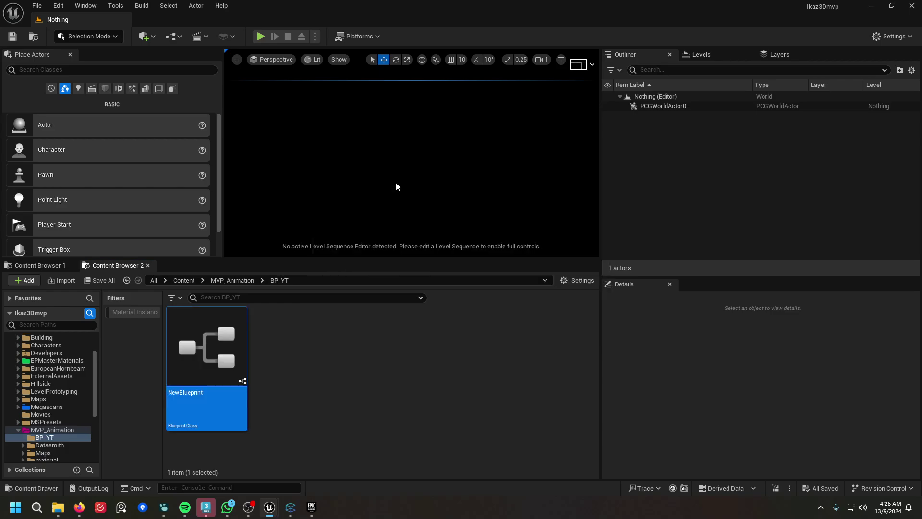
type("BP_Example")
key("Return")
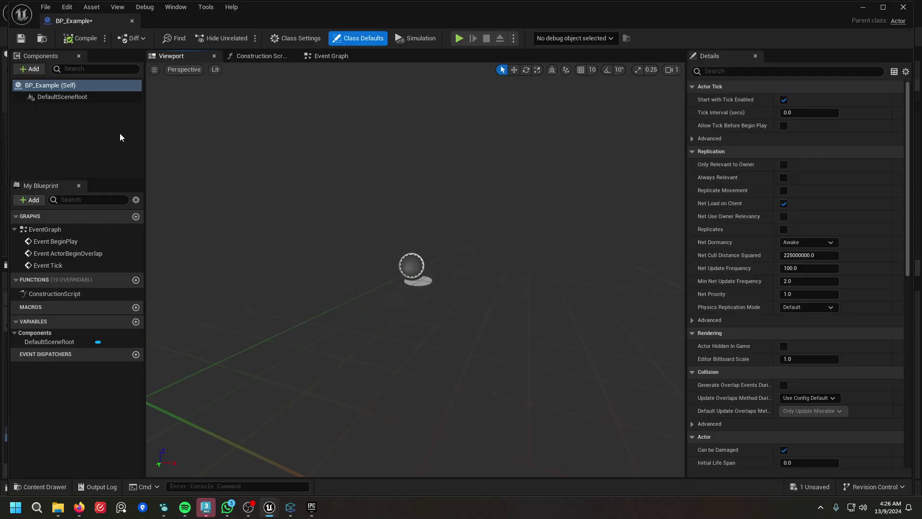
Add a Print String node in the Event Graph, connected to the execution output of Event BeginPlay.
left_click(331, 56)
scroll(489, 273, "down", 2)
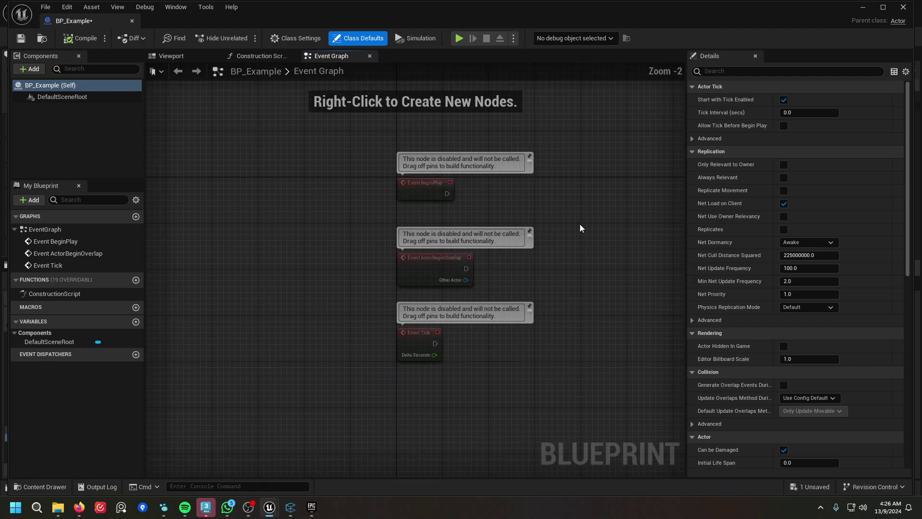
right_click_drag(582, 230, 371, 229)
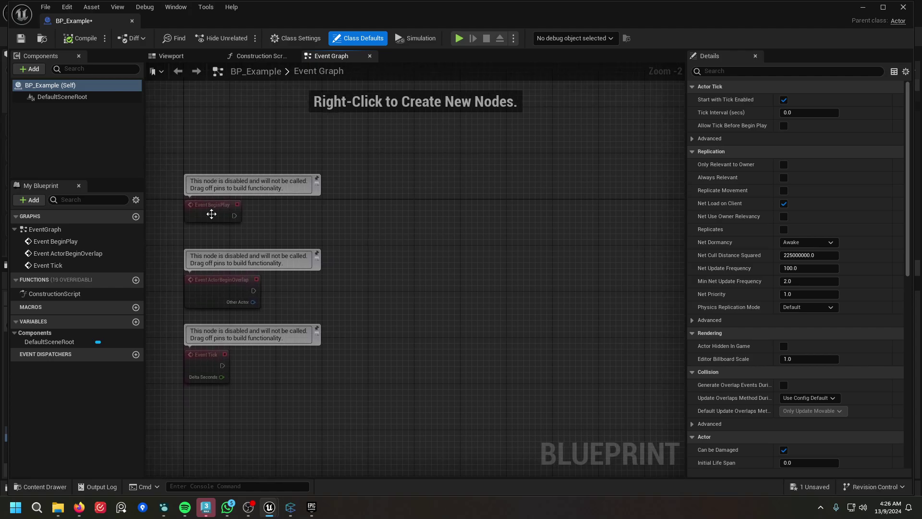
left_click_drag(234, 216, 383, 184)
type("print str")
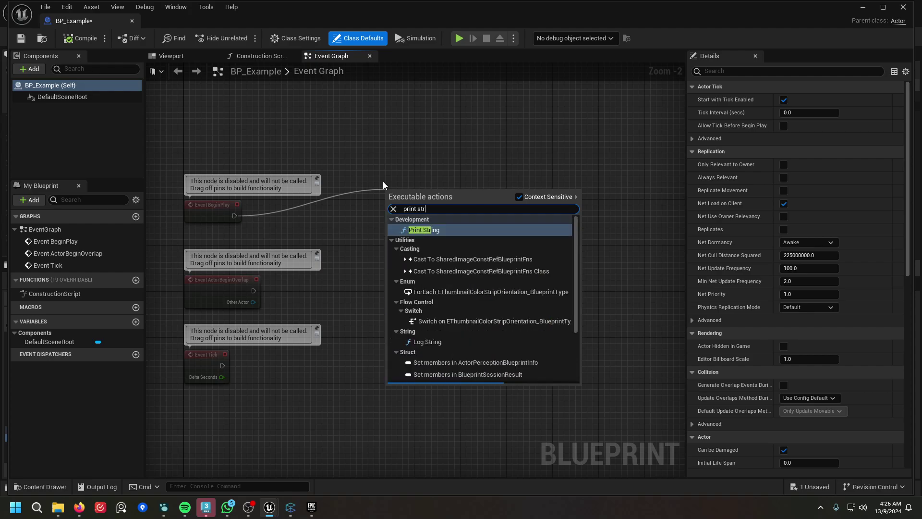
key("Return")
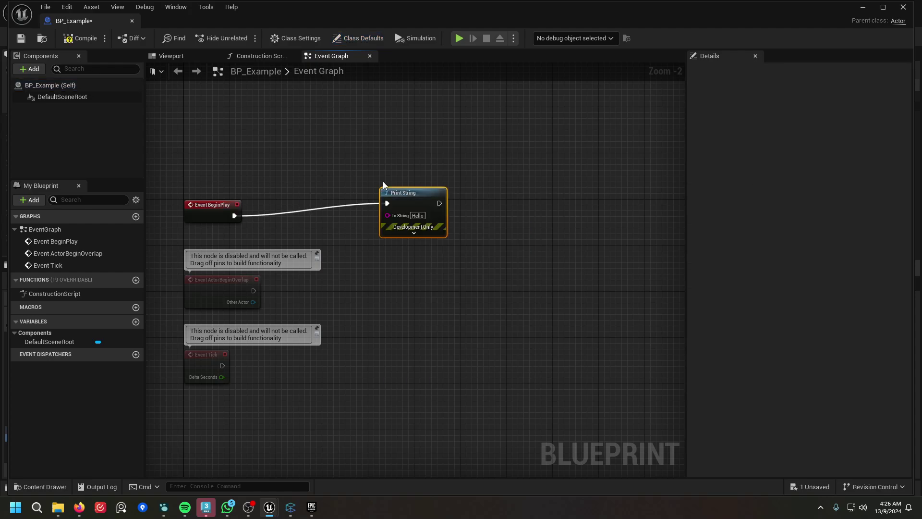
scroll(433, 204, "up", 2)
left_click_drag(420, 193, 392, 192)
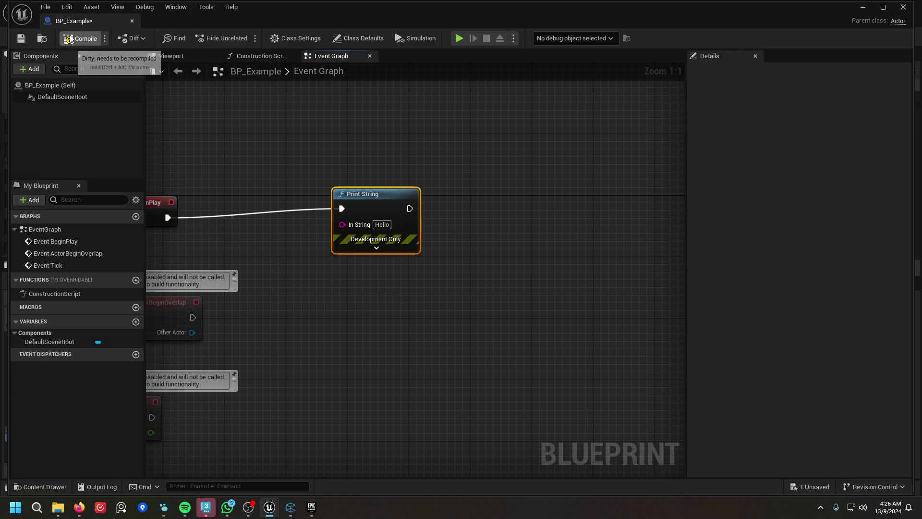
Enclose the Print String node in a comment box with the default text and shift the box slightly up and right.
left_click_drag(399, 111, 283, 331)
key("c")
key("Return")
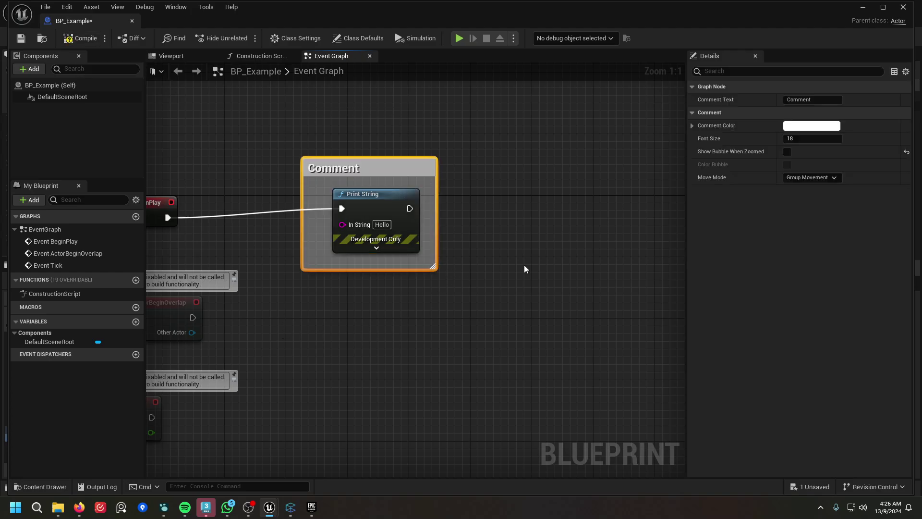
left_click(523, 265)
left_click_drag(365, 163, 381, 157)
left_click(609, 154)
Compile and save the BP_Example blueprint, and minimize its editor window.
left_click(86, 38)
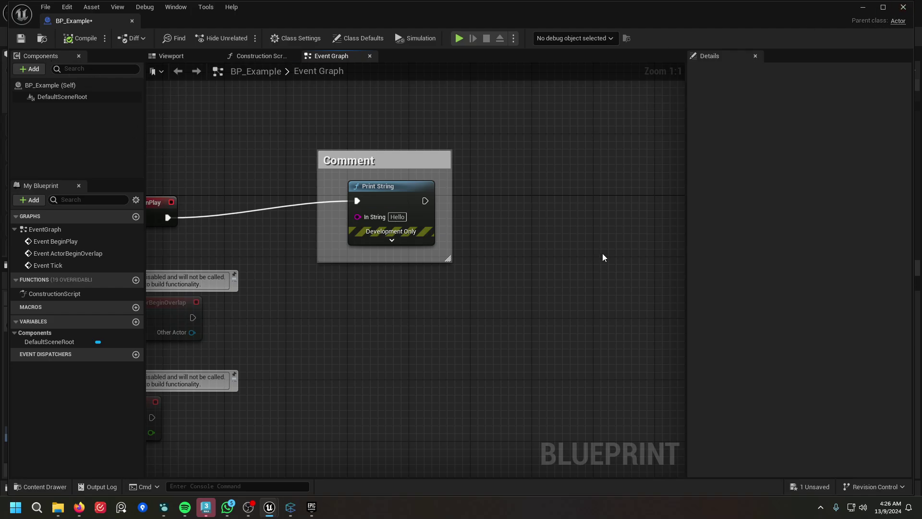
left_click(21, 38)
left_click(863, 7)
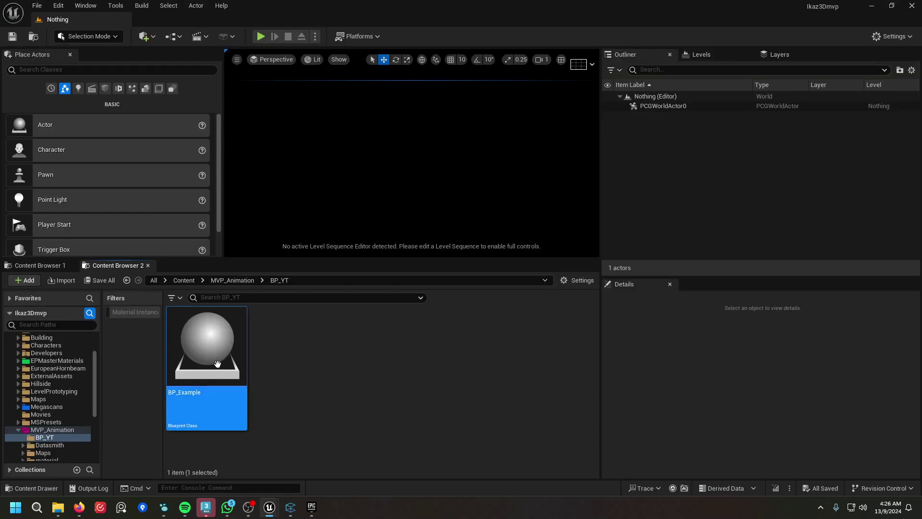
Export the BP_Example blueprint to Connecter, using the youtube folder under ConnecterLibrary\Lib\UE5 as destination.
right_click(204, 342)
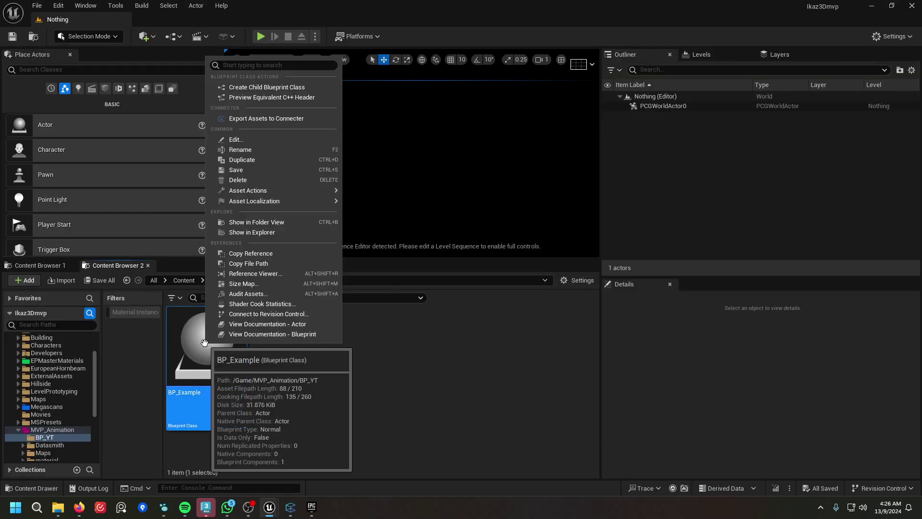
left_click(271, 119)
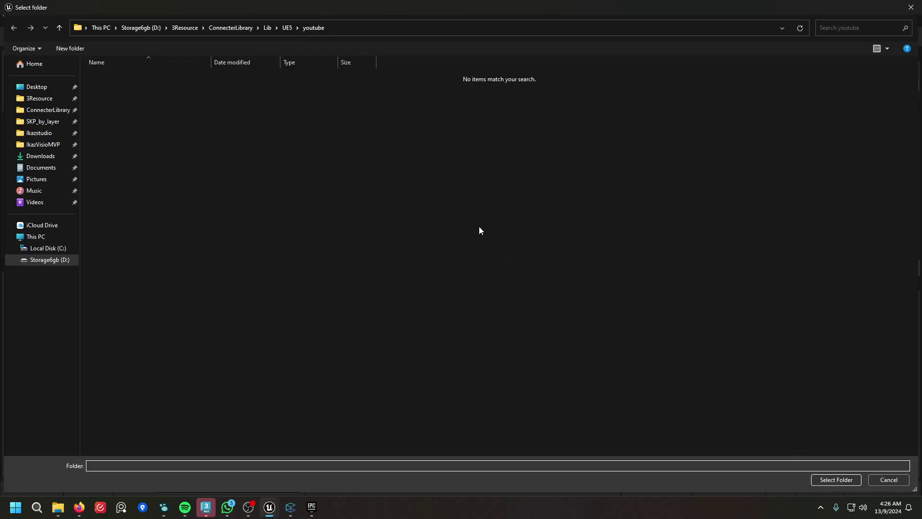
left_click(823, 480)
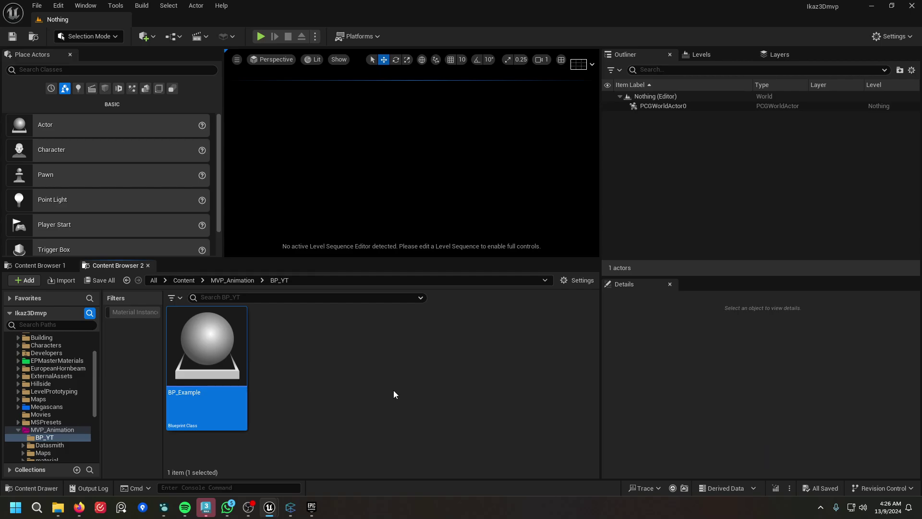
Switch to Connecter and load BP_Example from the youtube folder into the opened InterchangeDemo project.
left_click(287, 507)
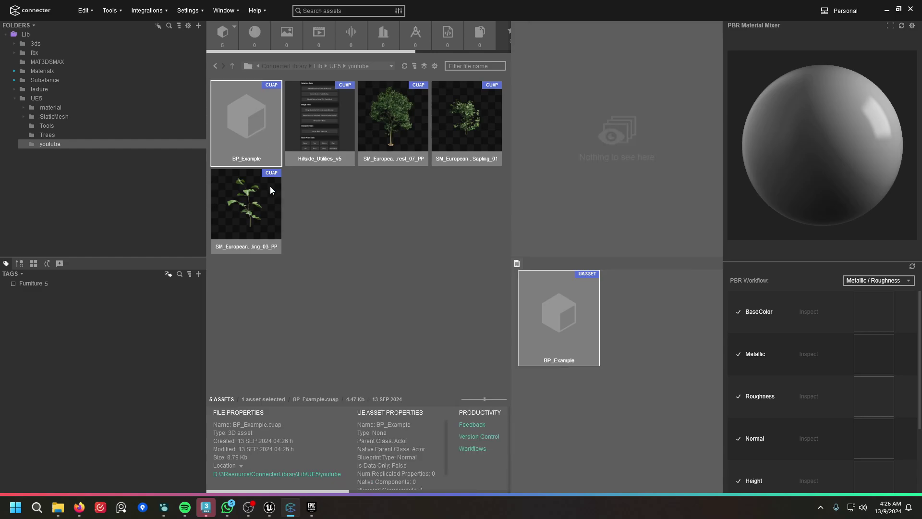
left_click(59, 139)
left_click(267, 121)
right_click(244, 115)
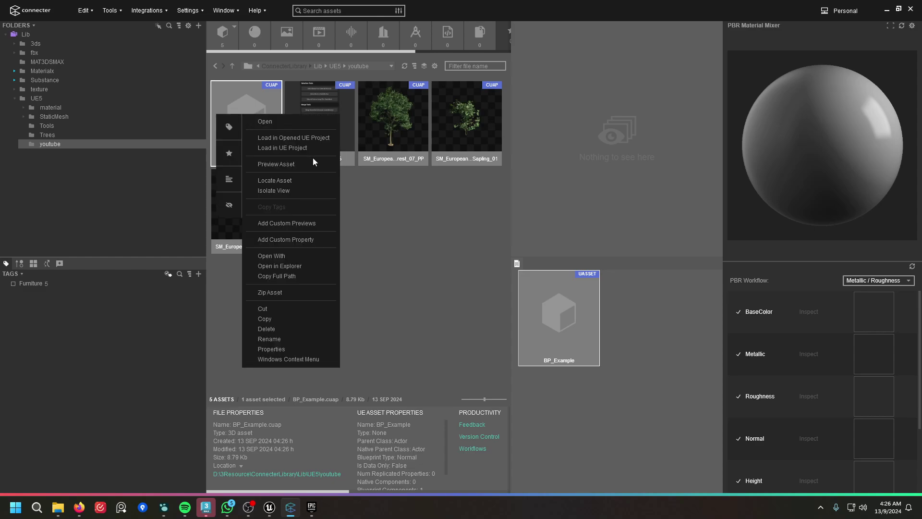
left_click(298, 140)
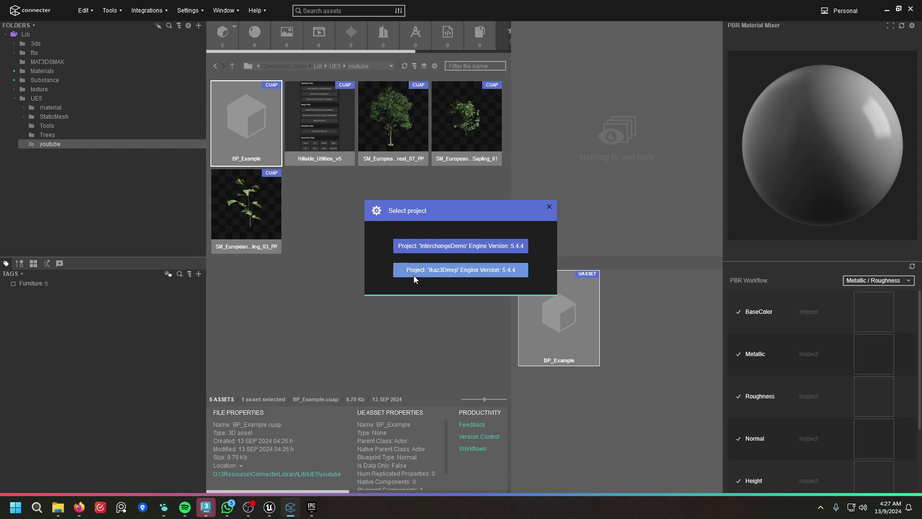
left_click(436, 247)
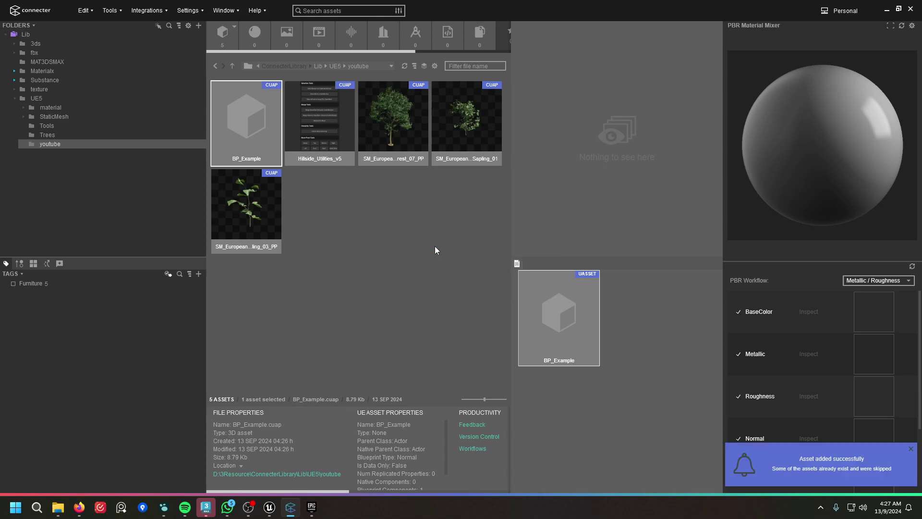
Switch to the InterchangeDemo editor and open the BP_YT folder inside MVP_Animation.
left_click(888, 11)
left_click(519, 340)
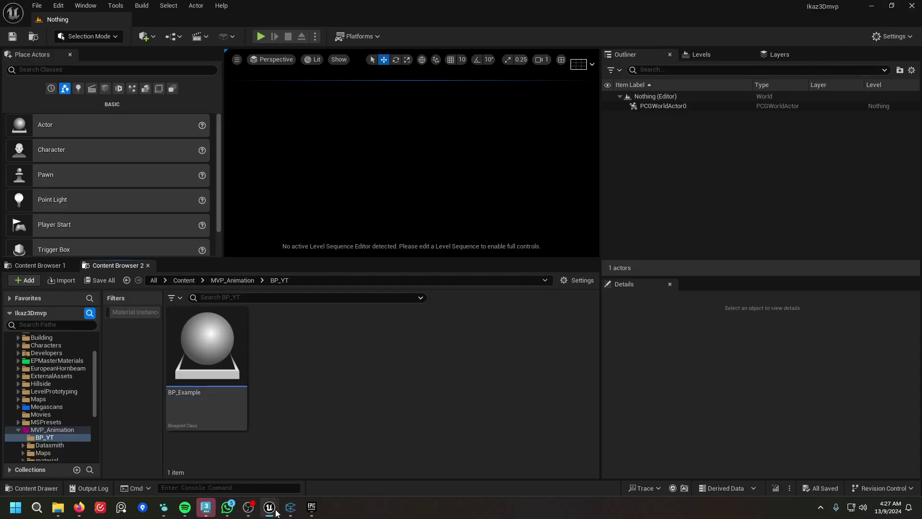
mouse_move(267, 512)
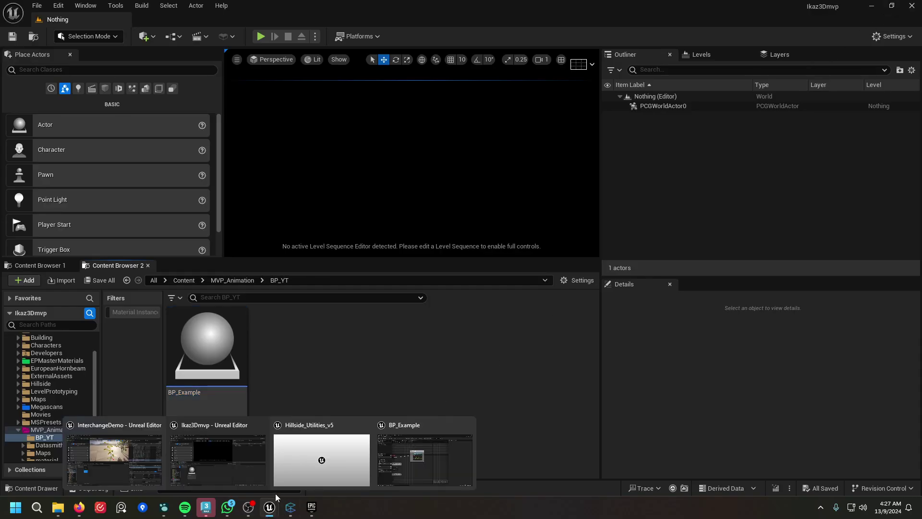
left_click(146, 453)
left_click(19, 348)
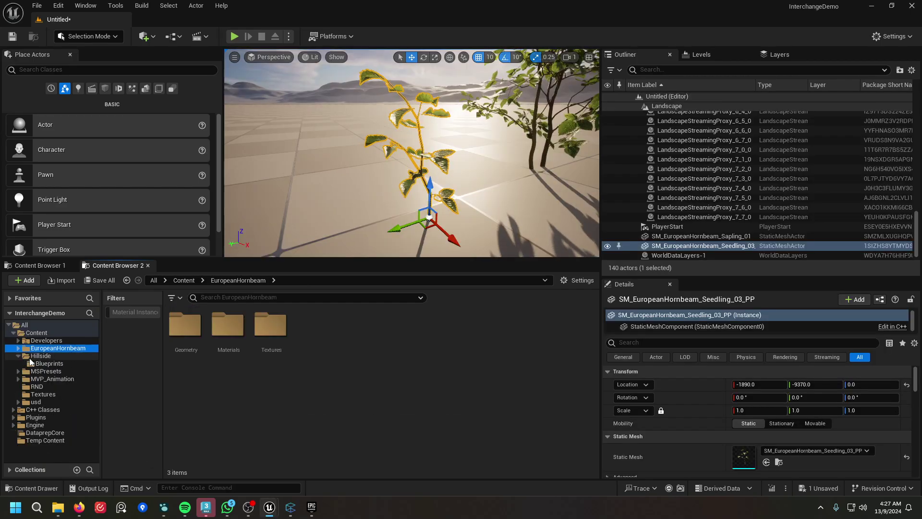
left_click(18, 356)
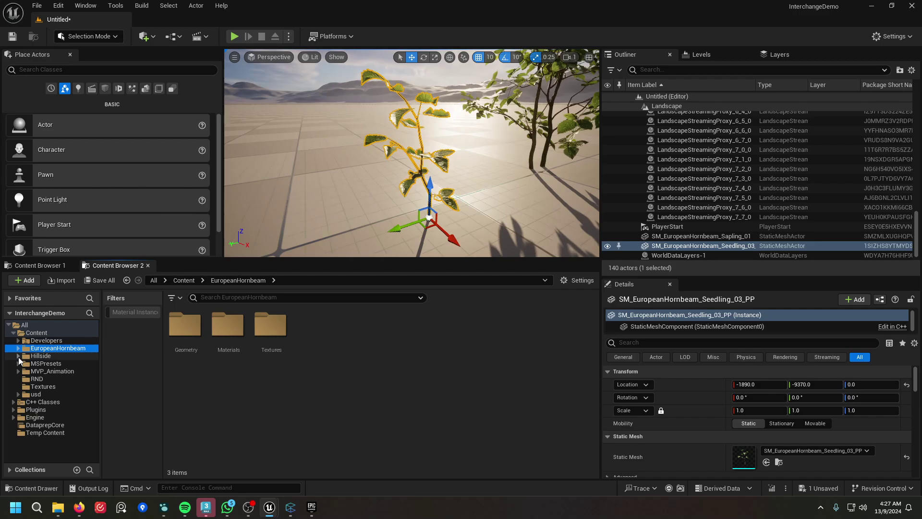
left_click(18, 371)
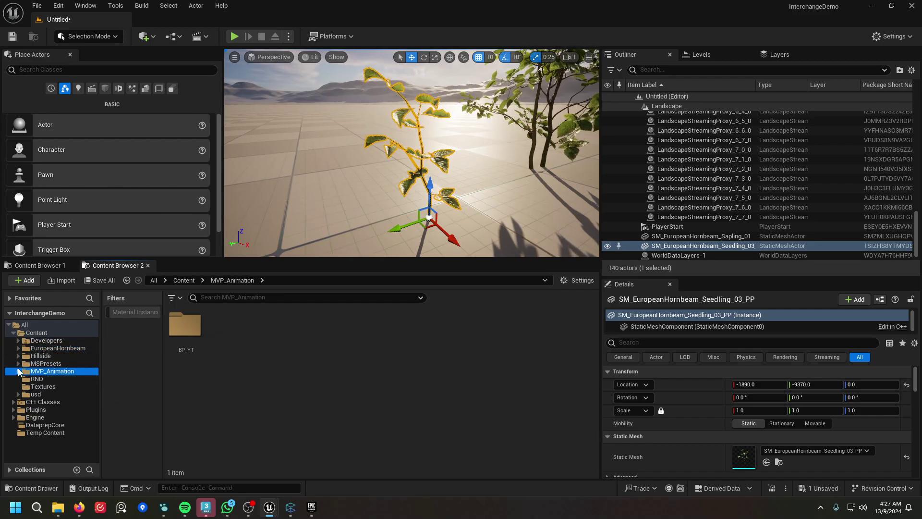
left_click(39, 379)
Open the imported BP_Example blueprint and move its Print String comment group down and right in the Event Graph.
double_click(185, 331)
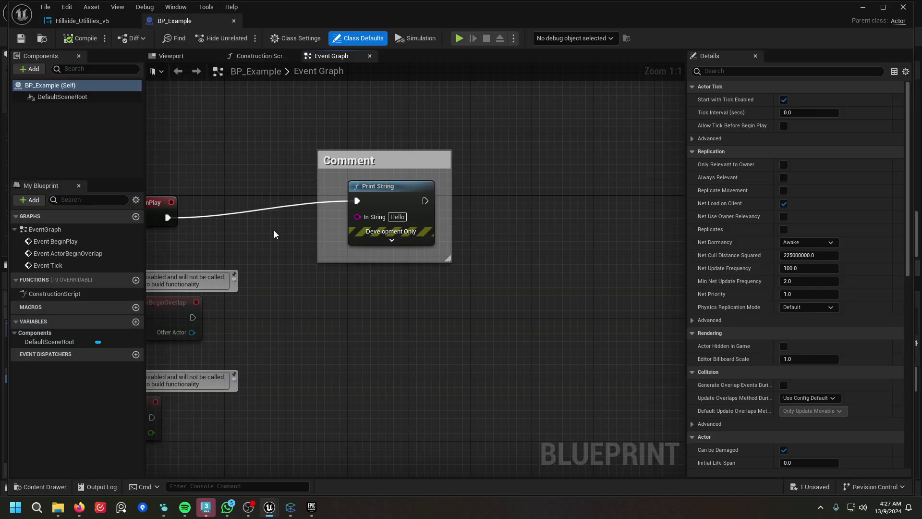
right_click_drag(372, 289, 383, 333)
left_click_drag(388, 210, 426, 226)
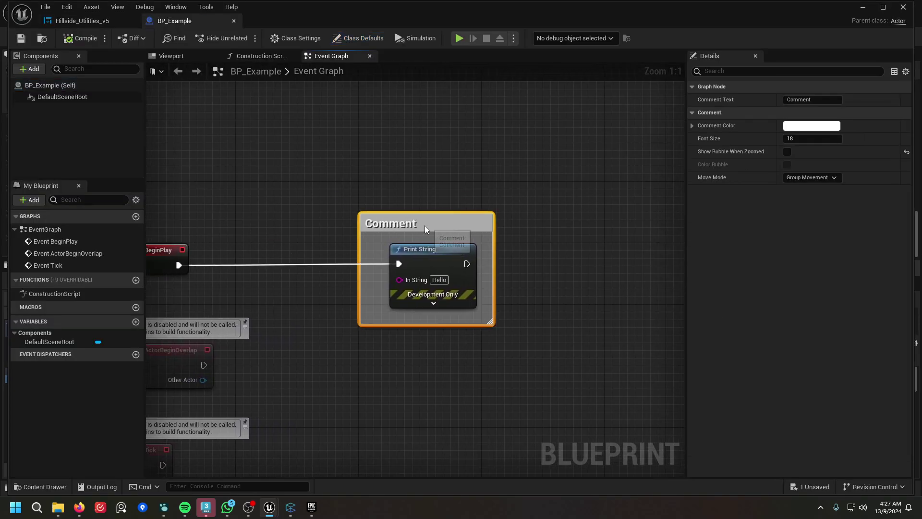
Examine the Hillside_Utilities_v5 Event Graph around its mesh copy nodes, return to BP_Example, and minimize the blueprint window.
left_click(420, 198)
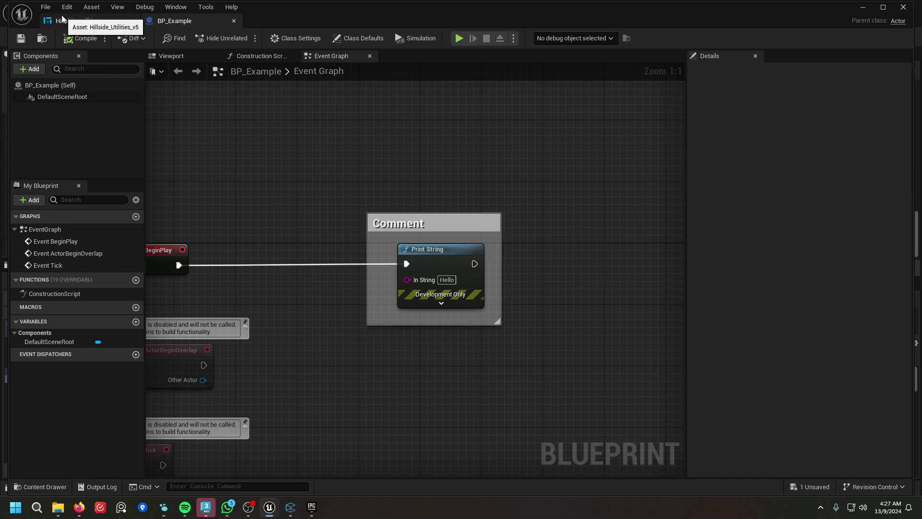
left_click(82, 21)
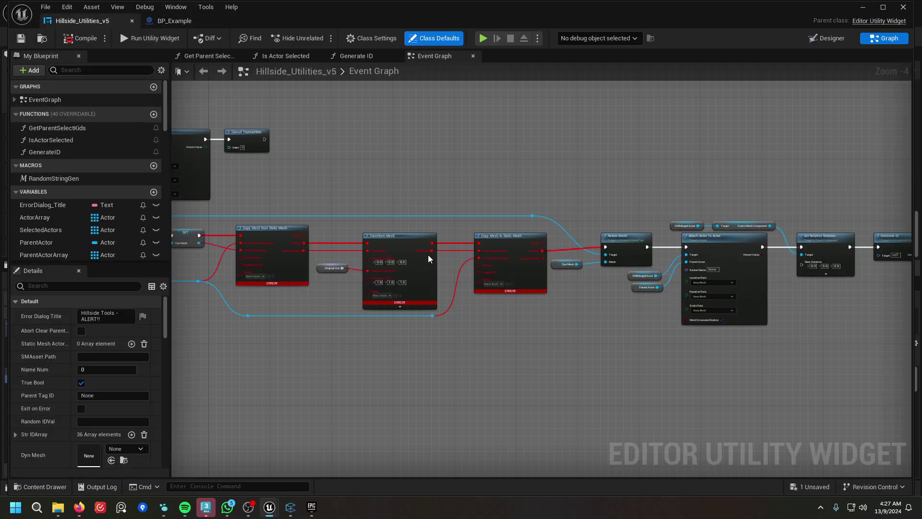
scroll(436, 194, "up", 4)
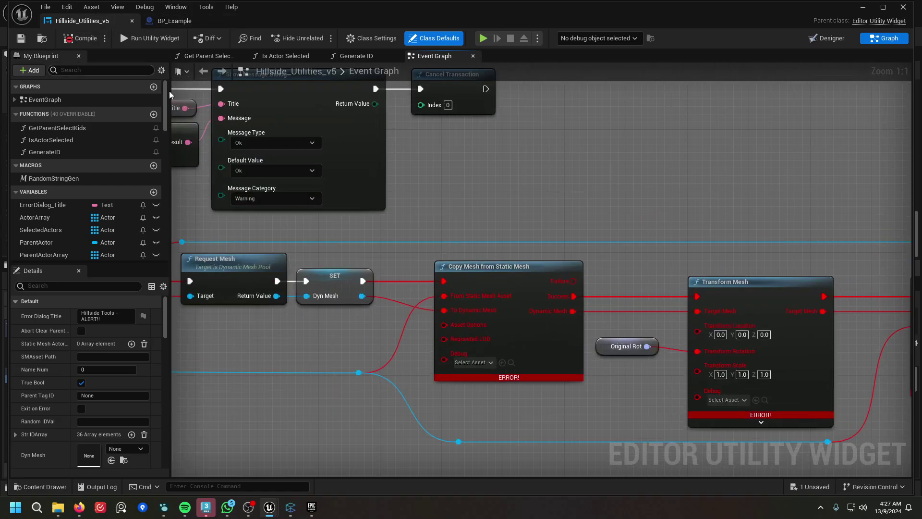
right_click_drag(564, 169, 535, 237)
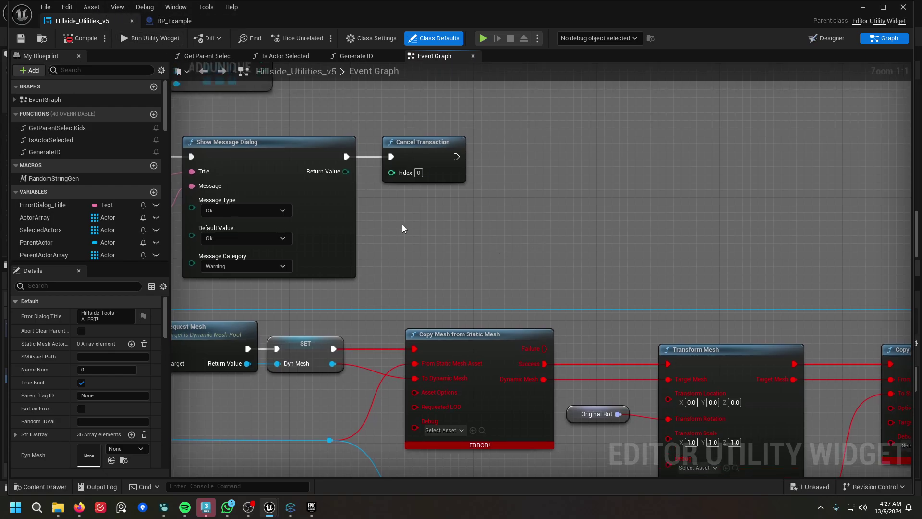
left_click(173, 21)
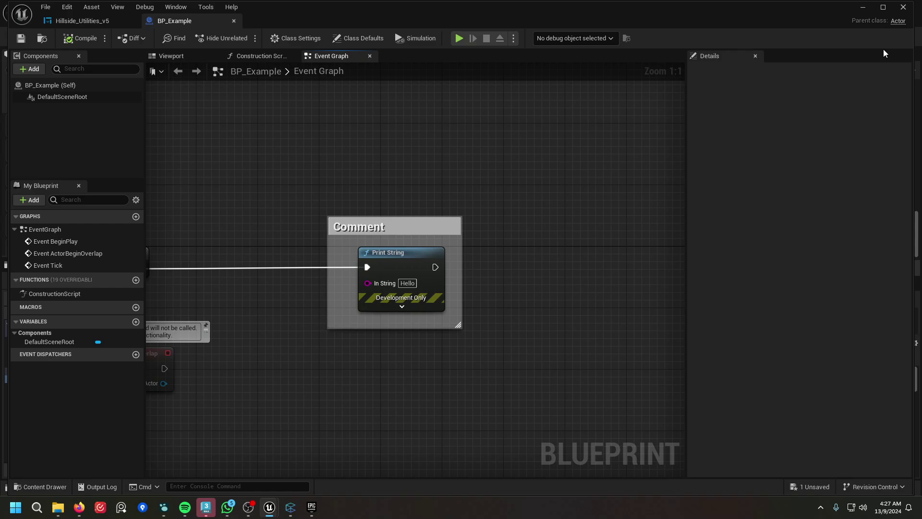
left_click(863, 6)
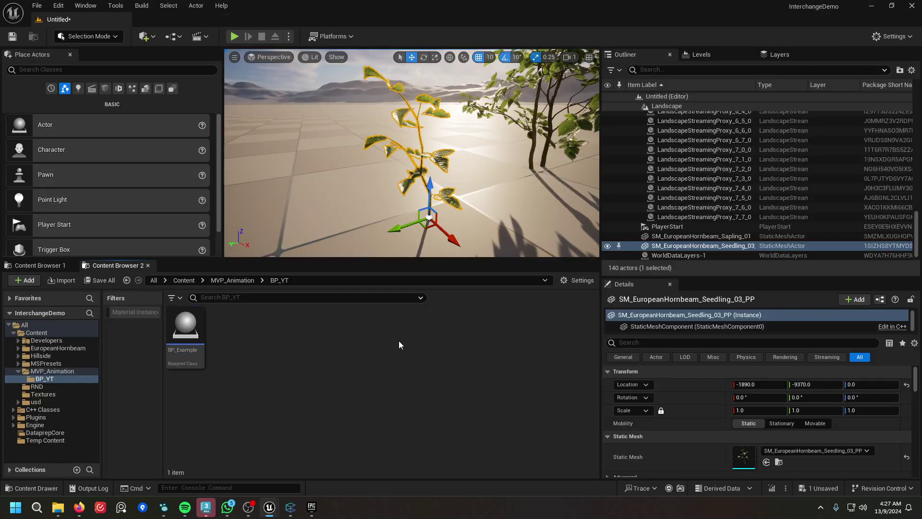
Switch to Connecter, look through the Unreal Engine library in the Epic Games Launcher, and minimize the launcher.
left_click(290, 507)
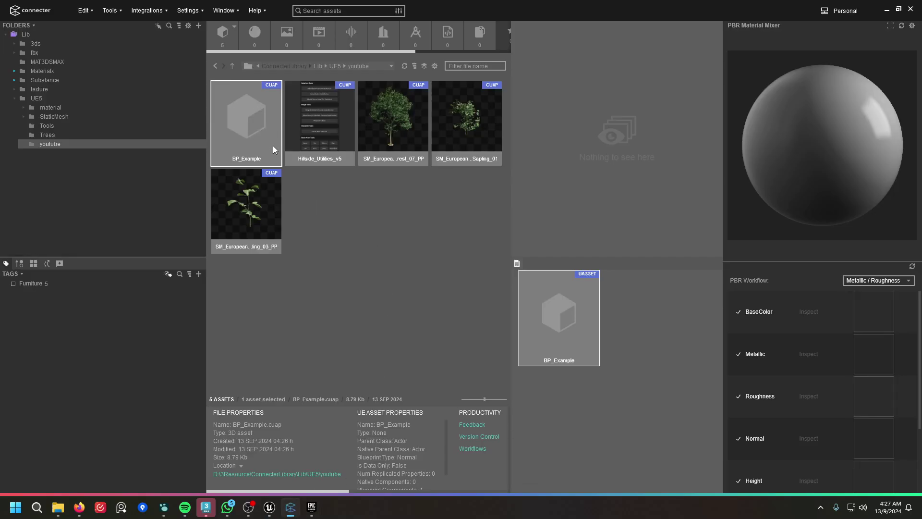
left_click(343, 234)
left_click(311, 507)
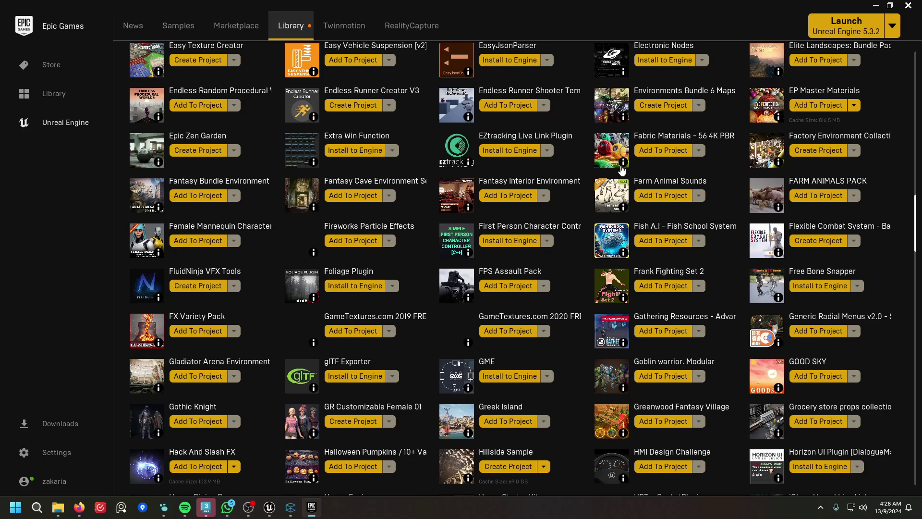
mouse_move(623, 166)
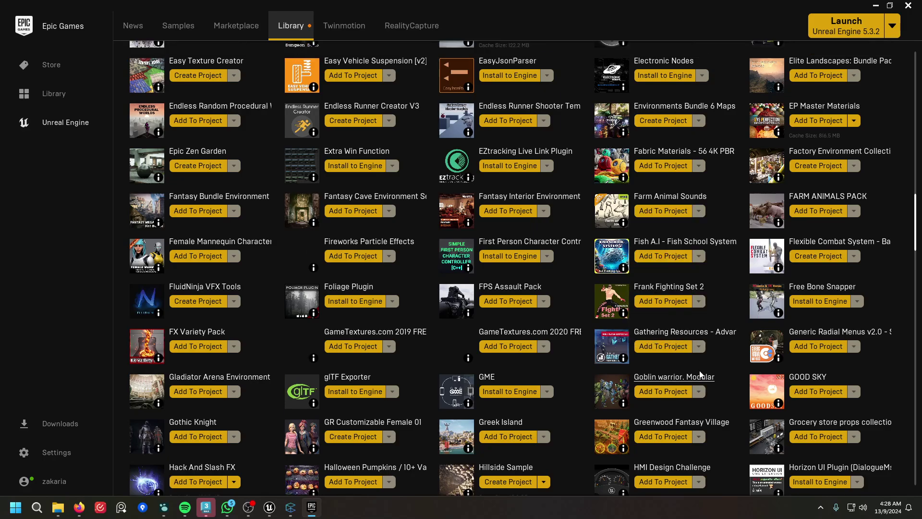
scroll(704, 372, "up", 3)
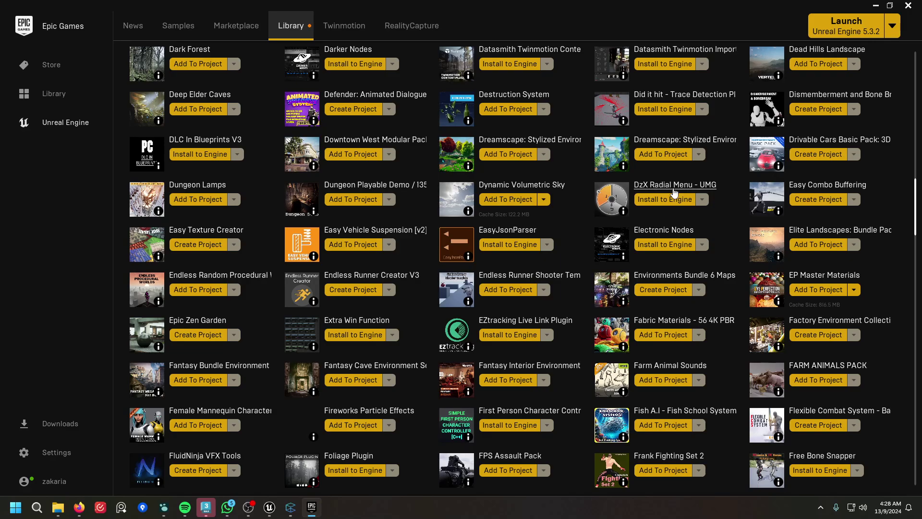
left_click(876, 5)
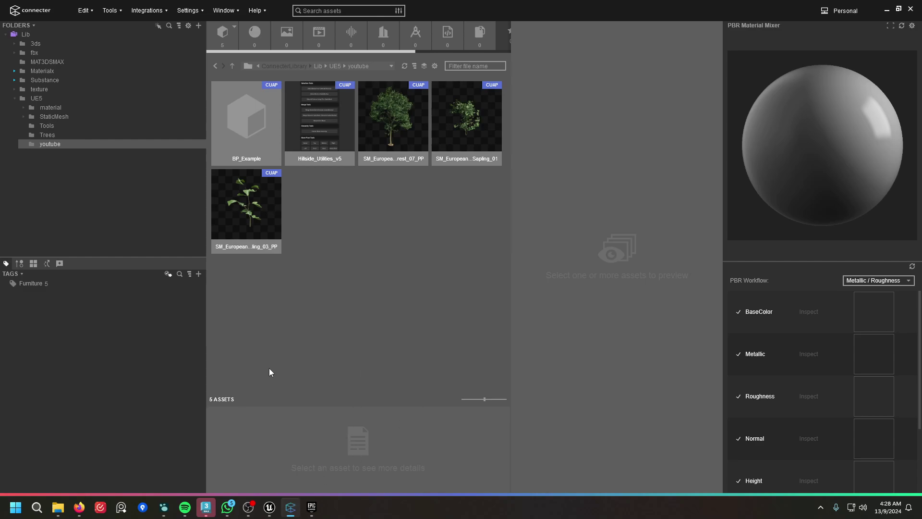
Browse the UE5 Tools folder and the StaticMesh subfolders Furnitures and Plant, looking through the plant assets.
left_click(51, 125)
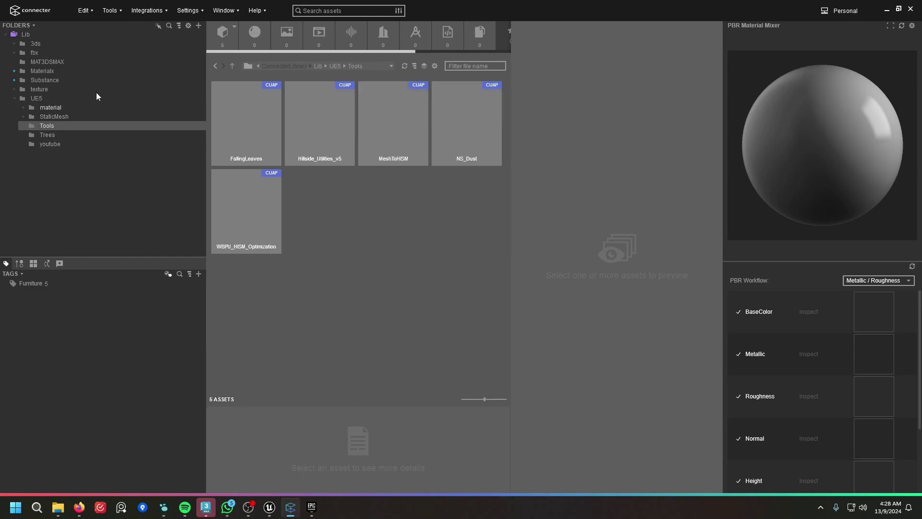
left_click(51, 118)
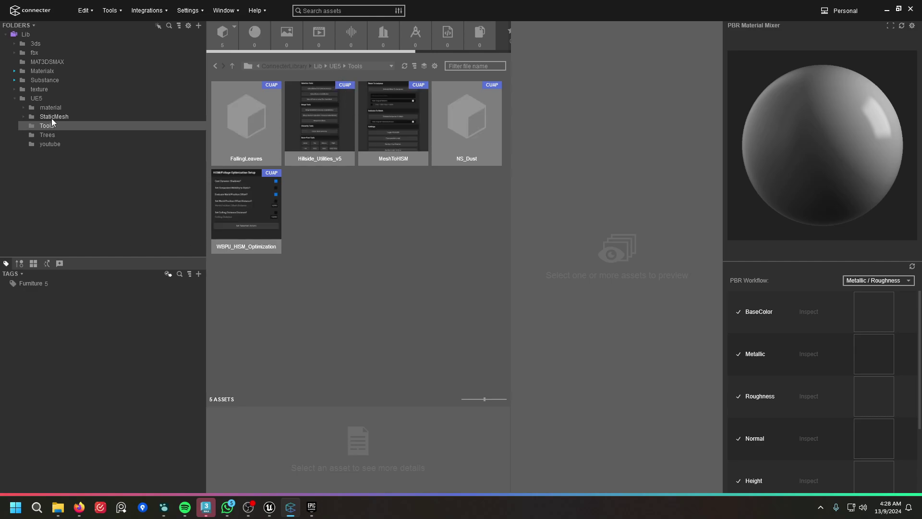
left_click(25, 118)
left_click(58, 133)
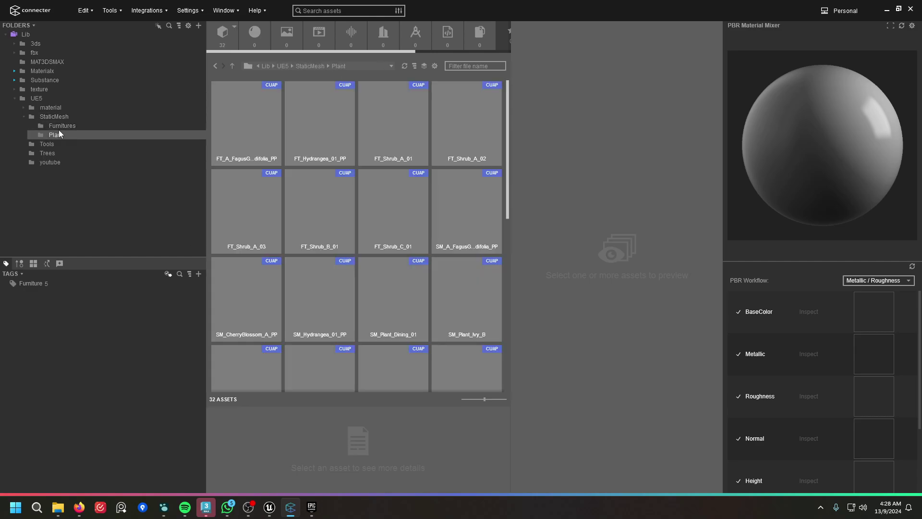
left_click(61, 126)
left_click(58, 135)
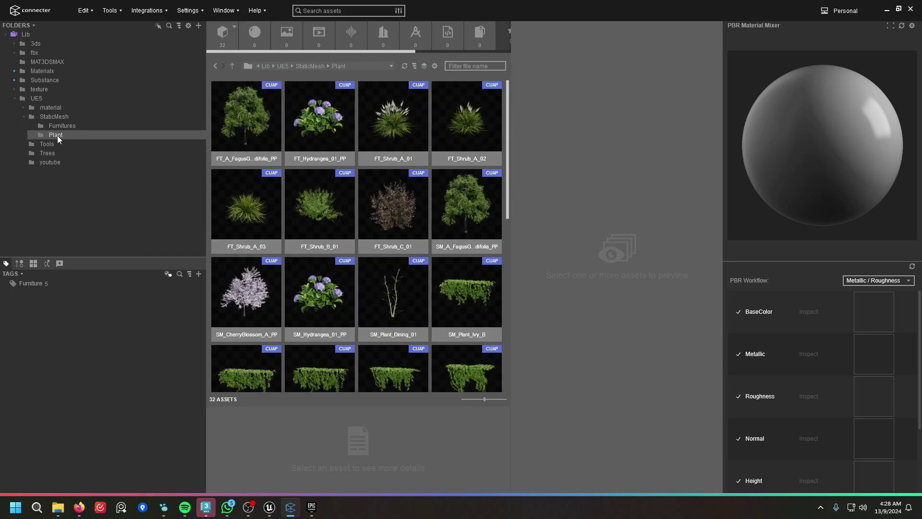
scroll(275, 175, "down", 8)
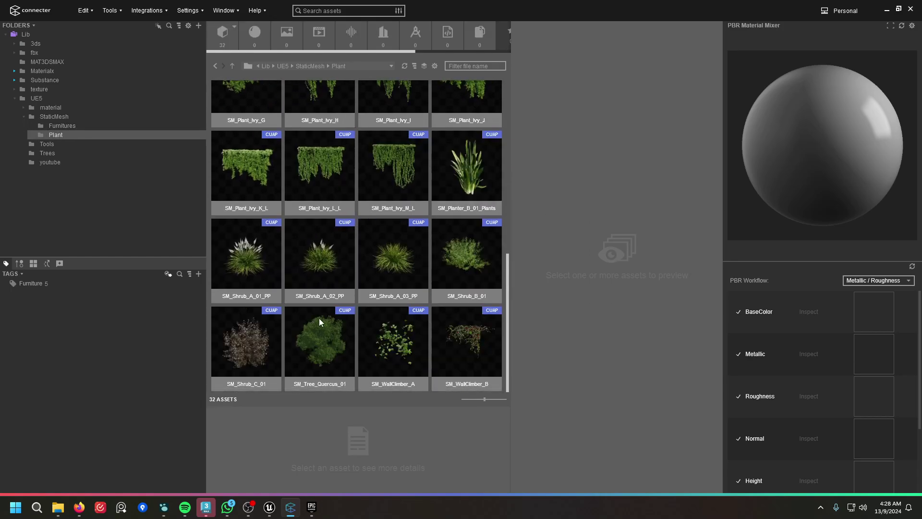
scroll(318, 318, "up", 8)
Load SM_BackyardChair12 from the StaticMesh Furnitures folder into the opened InterchangeDemo project.
left_click(60, 125)
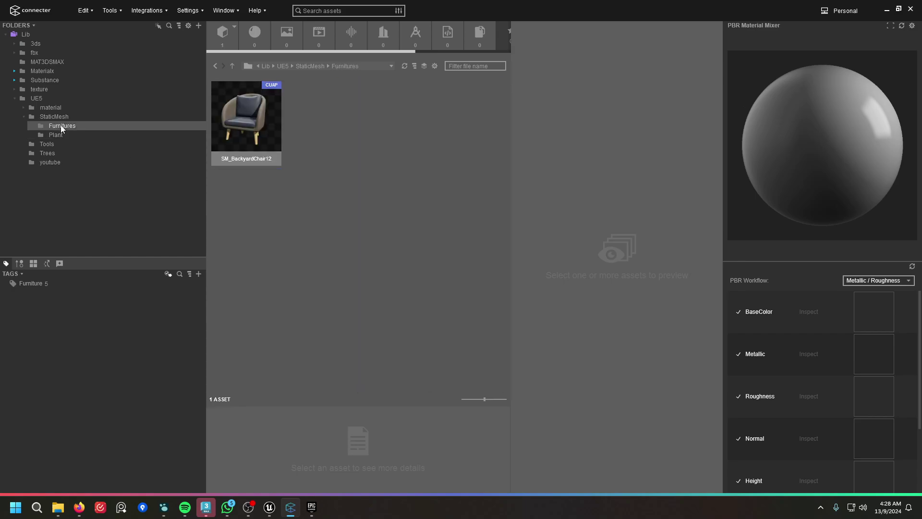
left_click(255, 116)
right_click(255, 116)
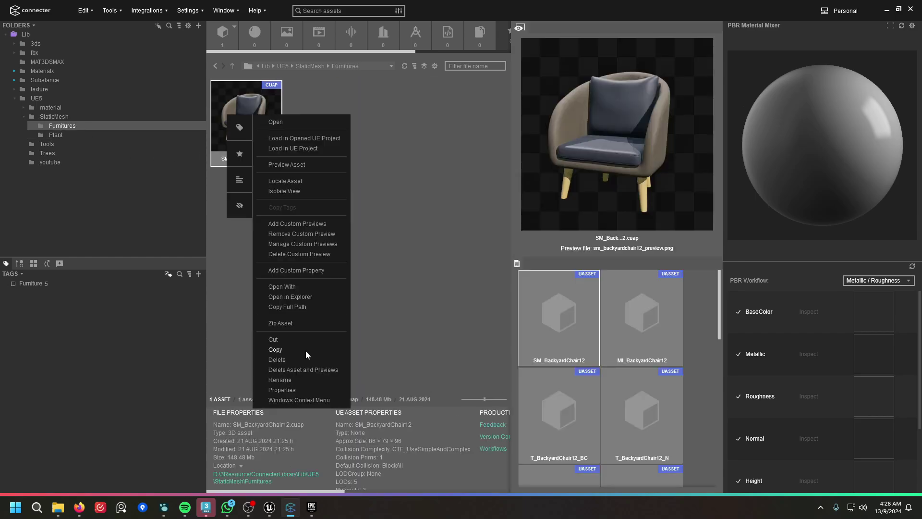
left_click(313, 140)
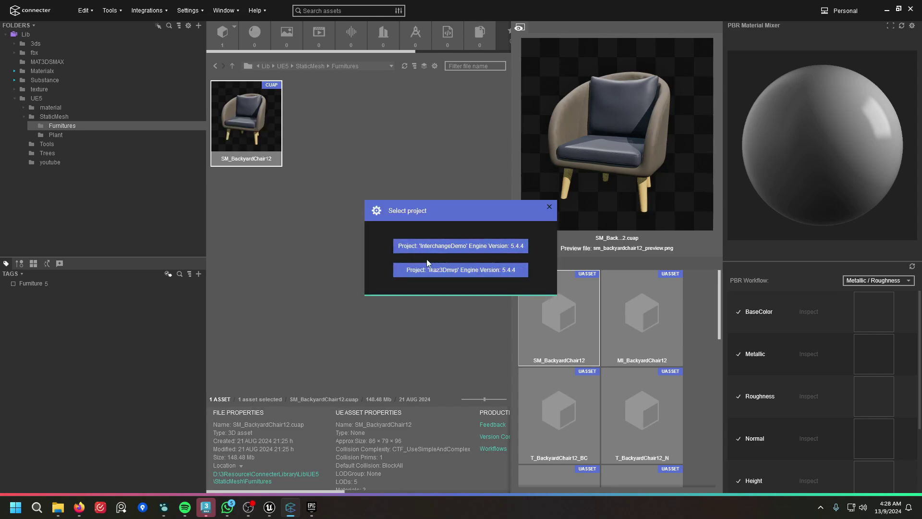
left_click(433, 245)
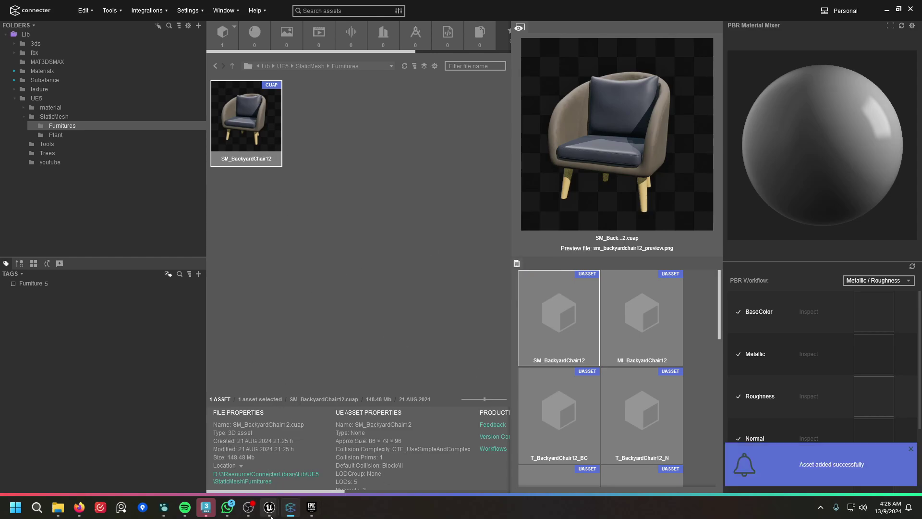
Switch to the InterchangeDemo editor and browse the imported TMBackyardPack1 content down to Backyard/meshes.
mouse_move(271, 514)
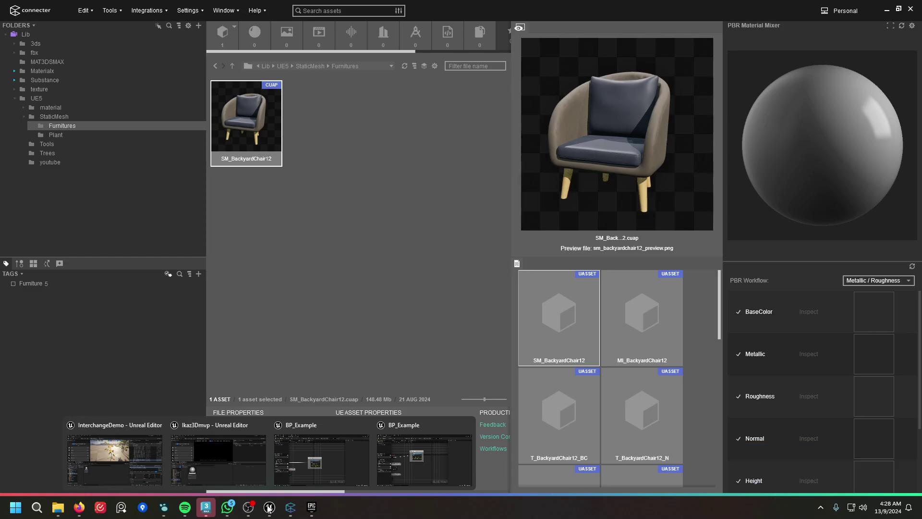
left_click(143, 467)
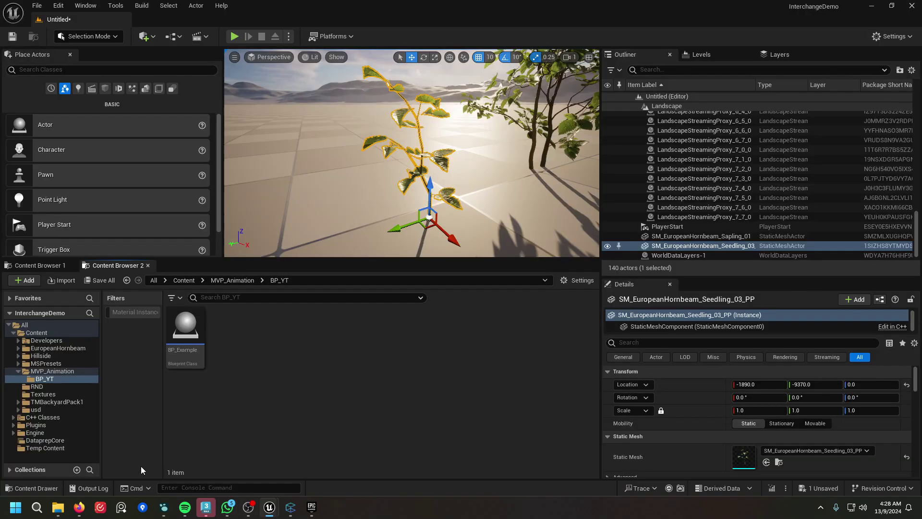
left_click(194, 279)
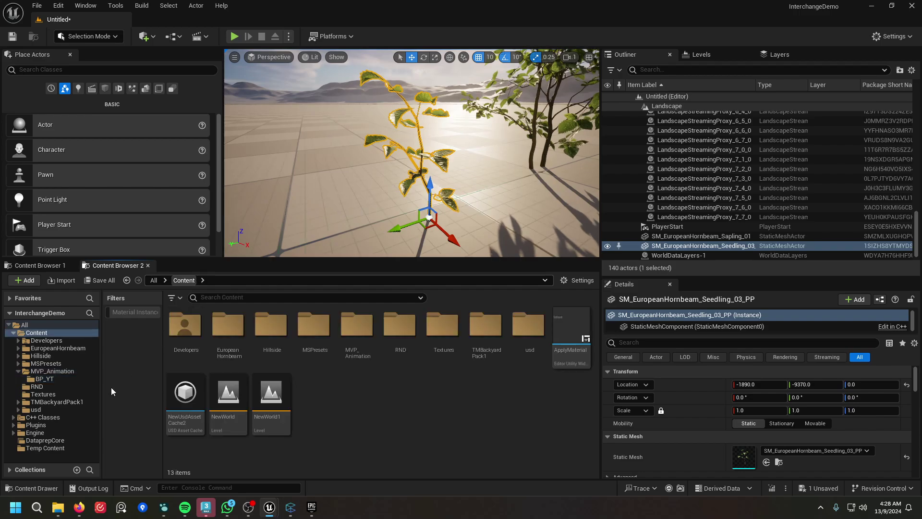
left_click(18, 371)
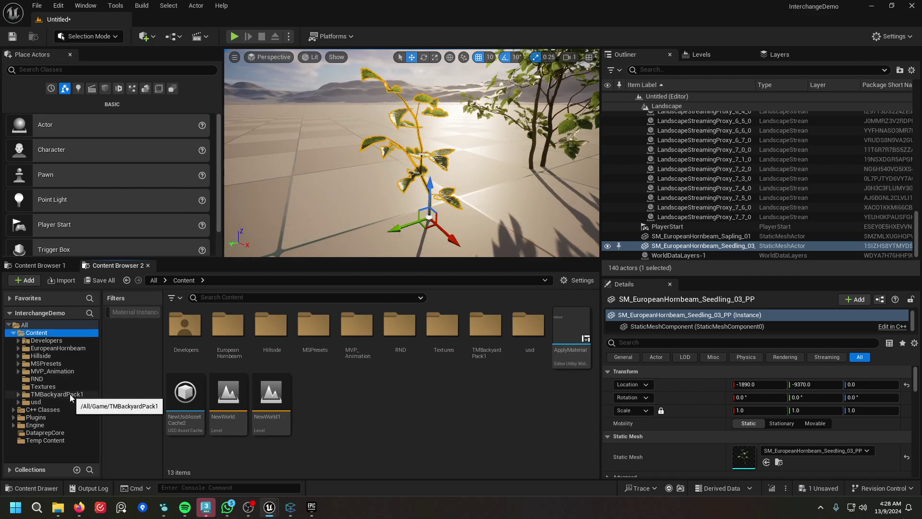
left_click(70, 393)
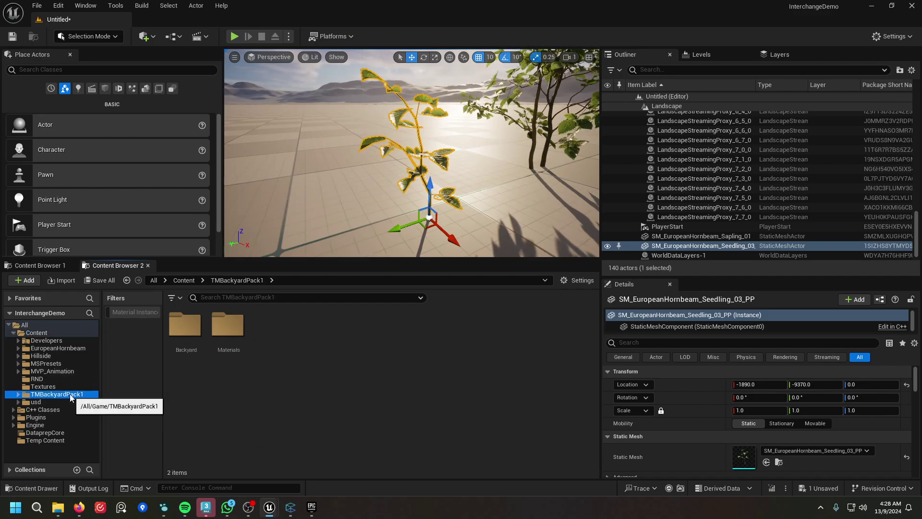
double_click(185, 325)
left_click(239, 330)
double_click(239, 330)
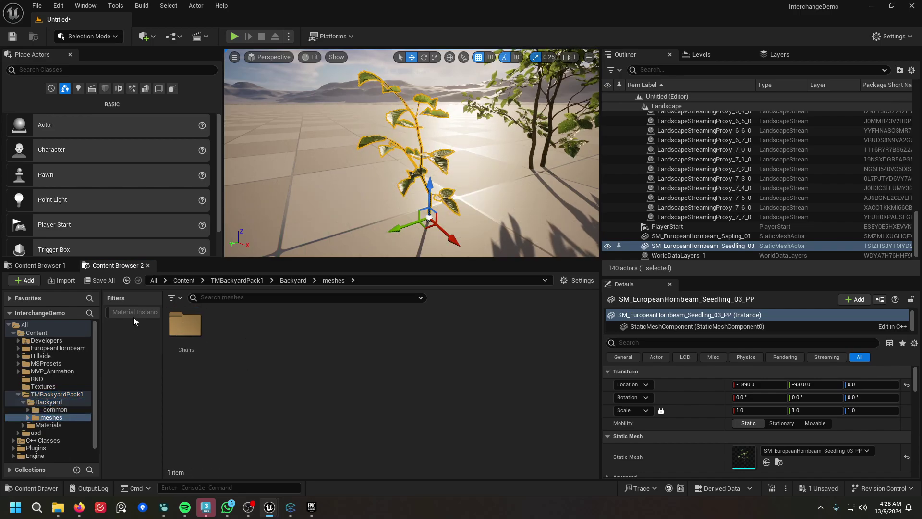
Filter the TMBackyardPack1 folder by Static Mesh, open SM_BackyardChair12 to inspect it, and minimize its editor window.
left_click(237, 280)
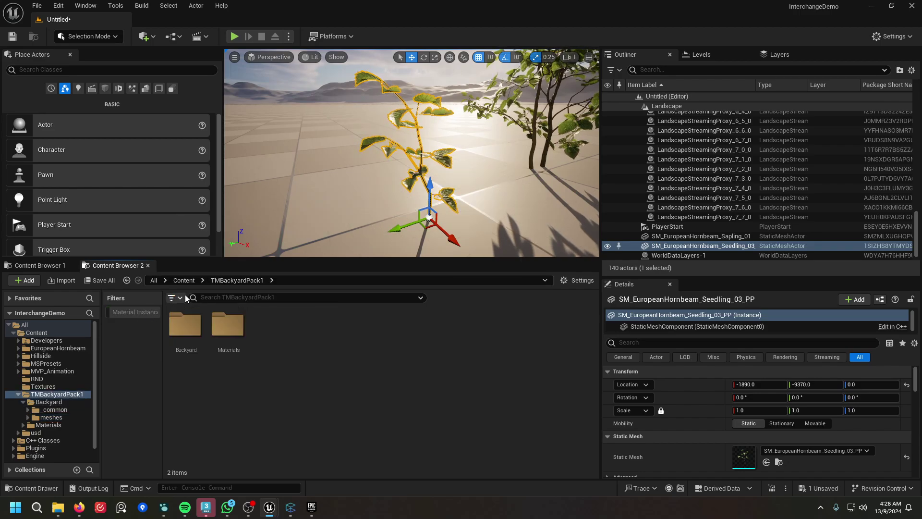
left_click(186, 295)
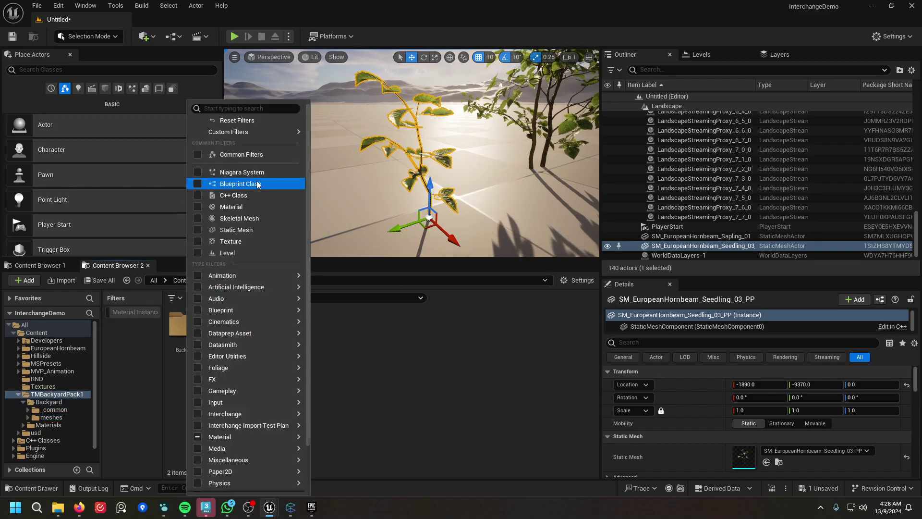
left_click(268, 229)
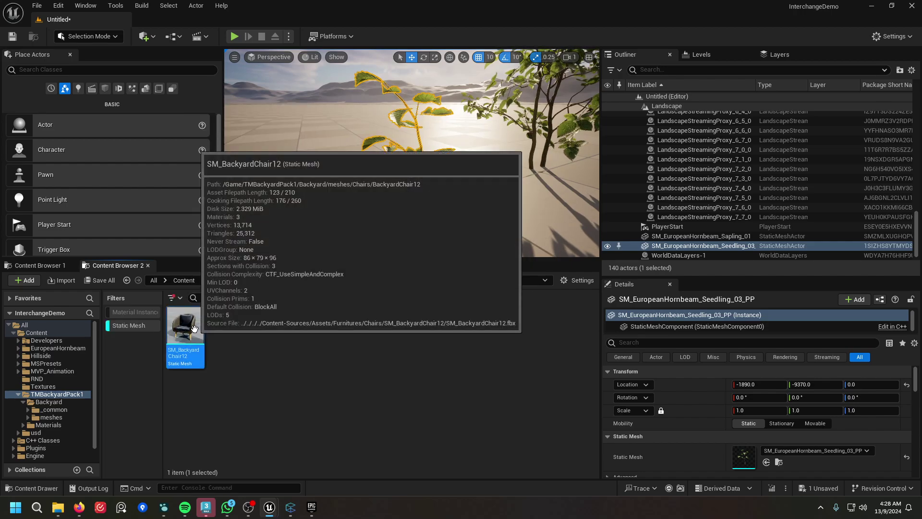
double_click(195, 329)
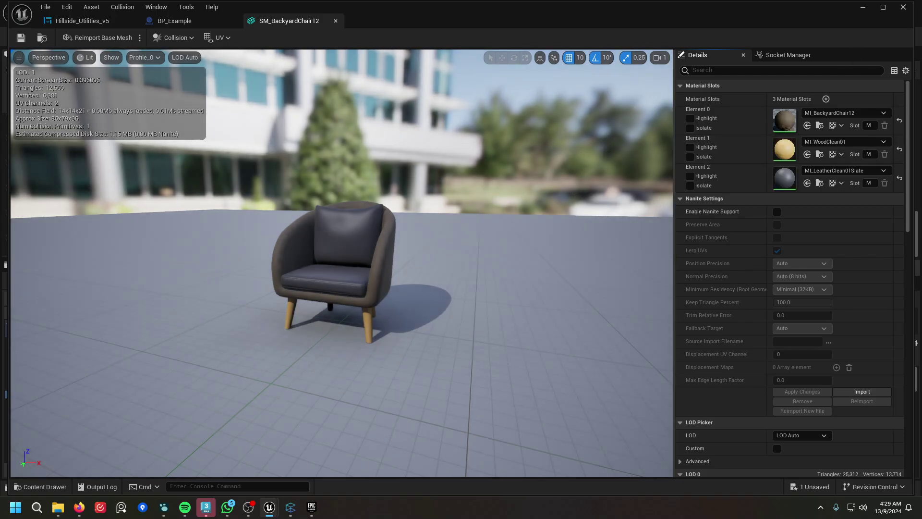
left_click(859, 11)
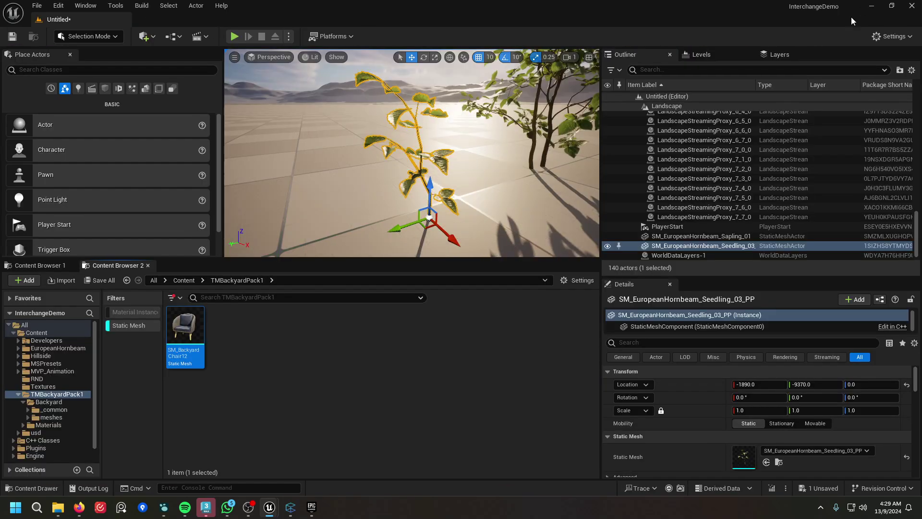
Switch to Connecter and examine the load options of SM_BackyardChair12 and the meshes, materials and textures packed with it.
left_click(291, 508)
right_click(265, 120)
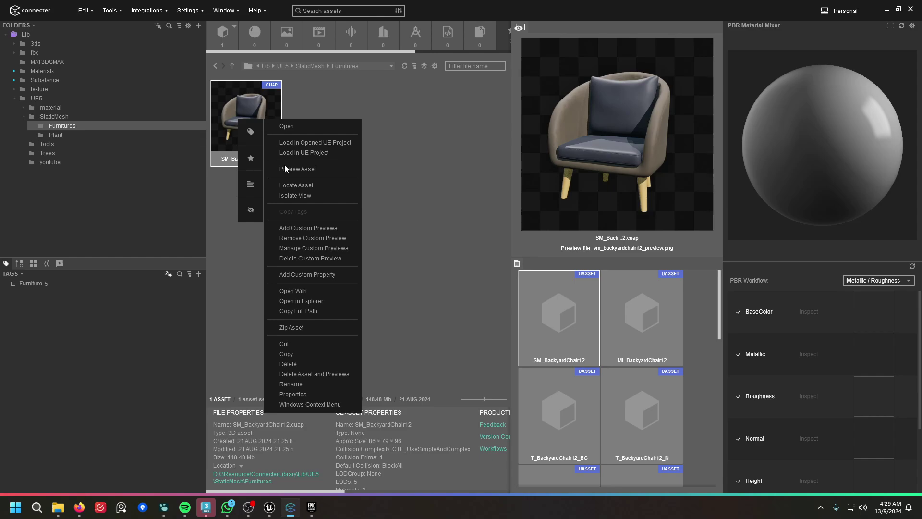
left_click(418, 135)
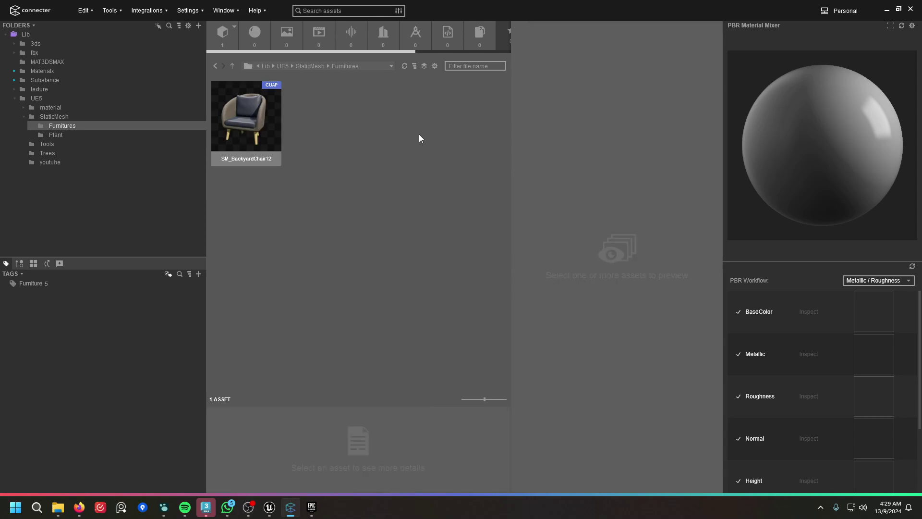
left_click(252, 111)
left_click(370, 122)
left_click(222, 136)
scroll(626, 374, "down", 5)
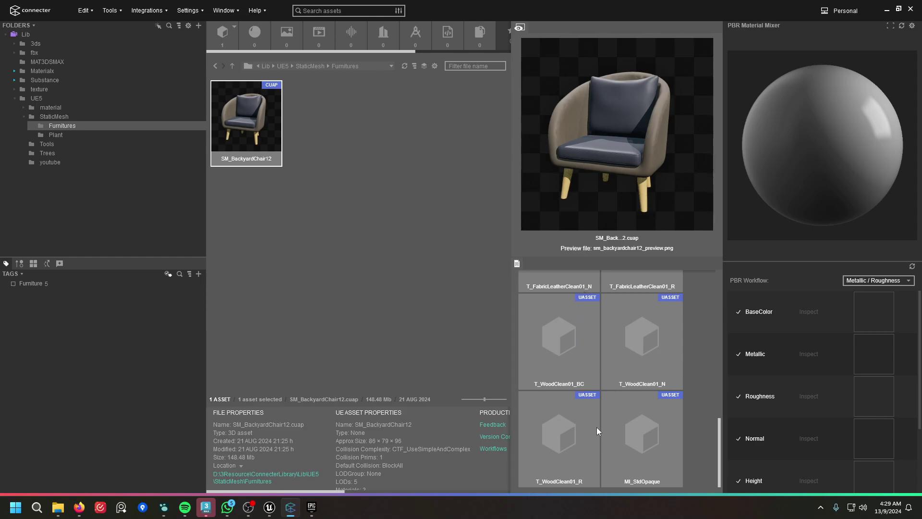
scroll(596, 427, "up", 5)
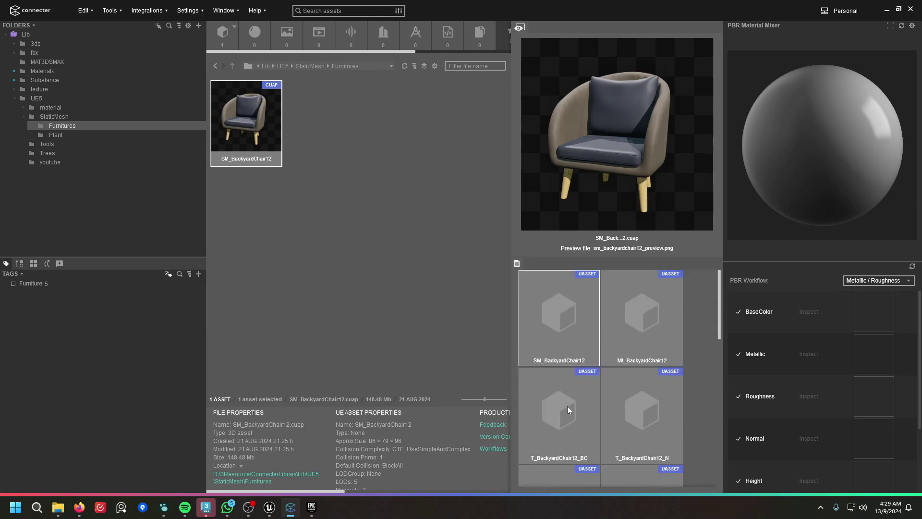
Examine the remaining materials and textures packed with SM_BackyardChair12, then clear the asset selection.
scroll(627, 450, "down", 3)
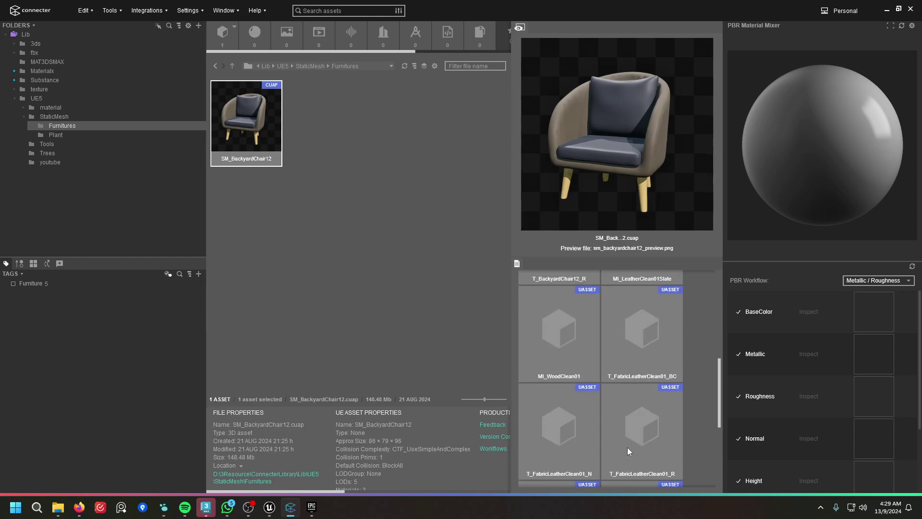
scroll(649, 389, "down", 2)
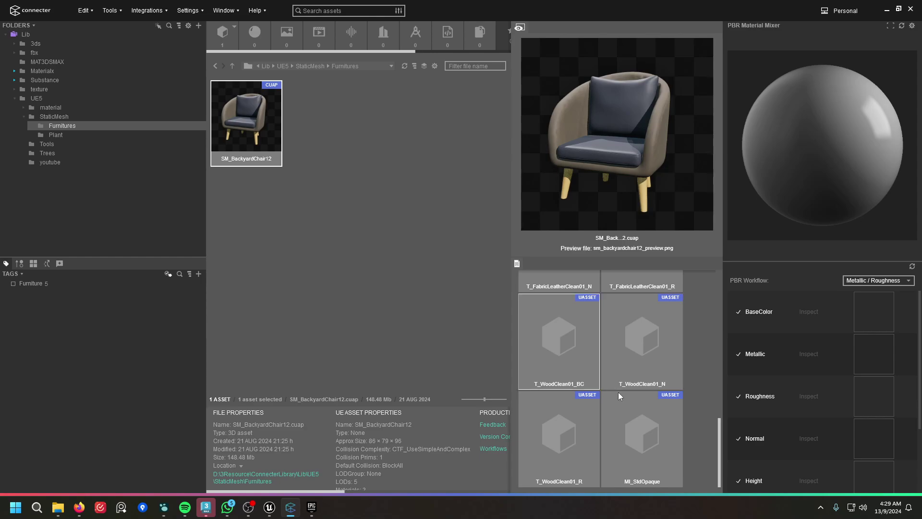
scroll(618, 392, "up", 5)
left_click(269, 278)
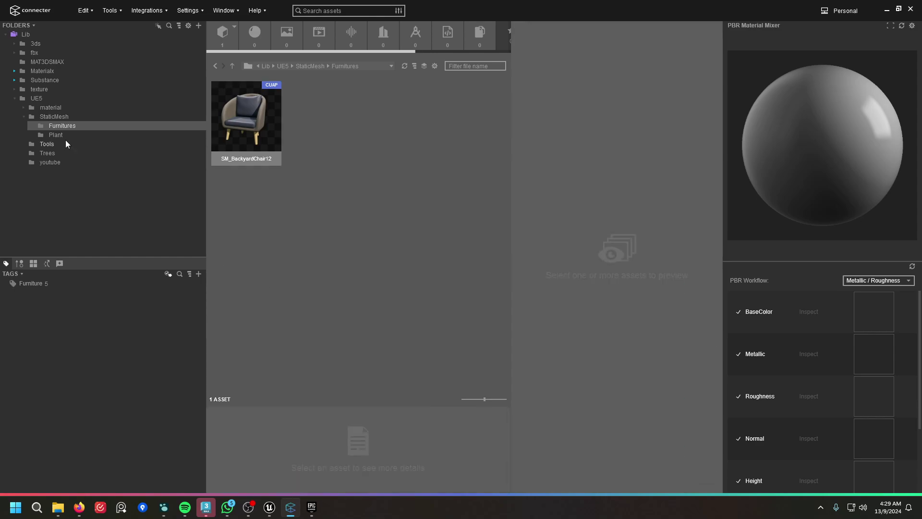
Load the MeshToHISM asset from the UE5 Tools folder into the opened Unreal project.
left_click(24, 116)
left_click(43, 127)
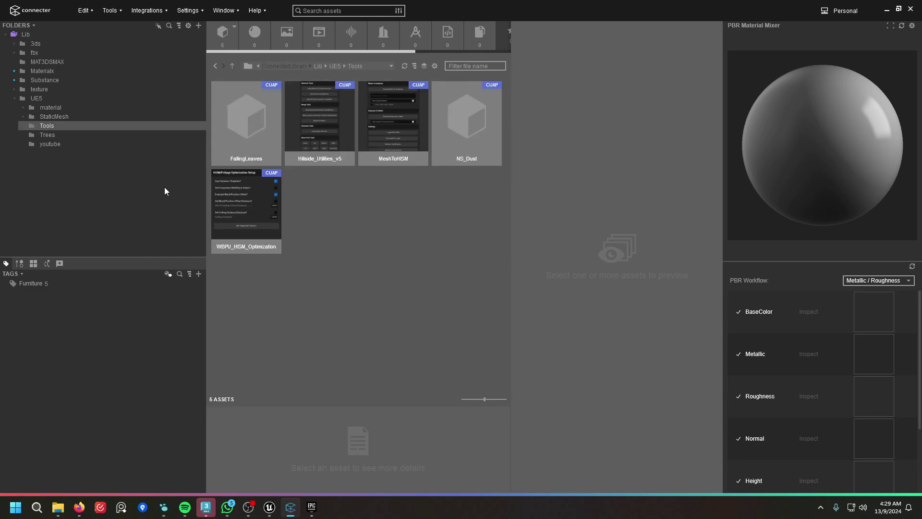
right_click(407, 117)
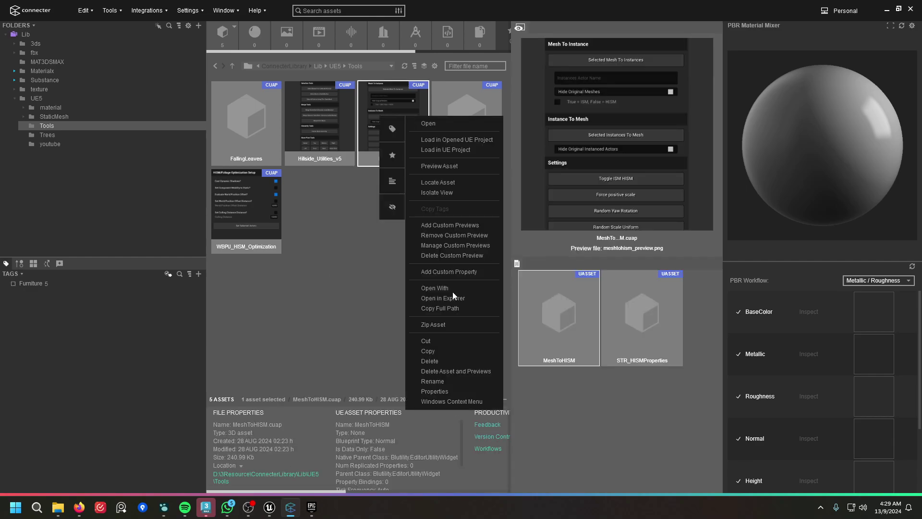
left_click(464, 140)
left_click(429, 270)
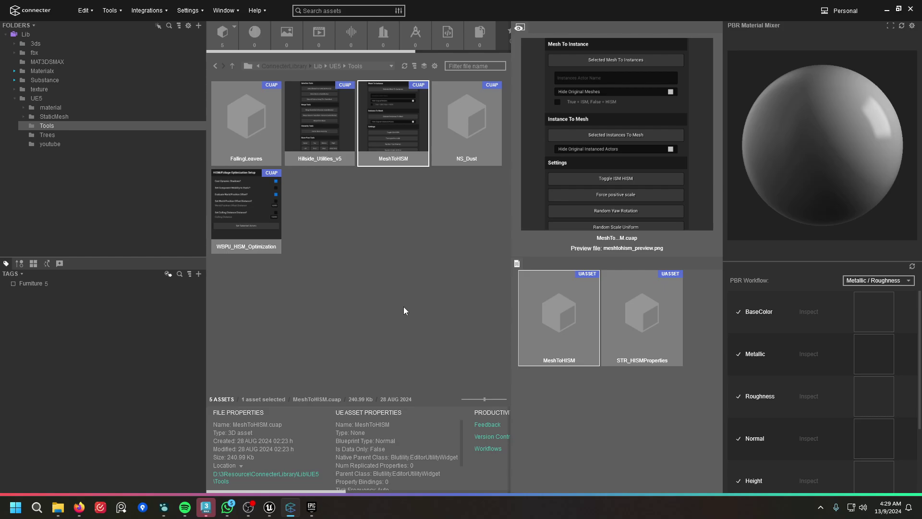
Switch to the InterchangeDemo editor, open MeshToHISM from Hillside/Blueprints to inspect its widget layout, and minimize its editor window.
left_click(887, 10)
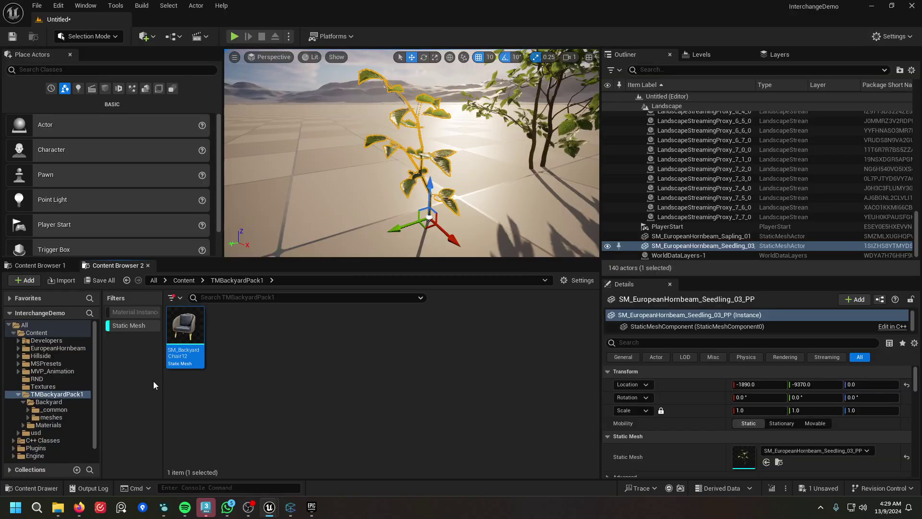
left_click(34, 357)
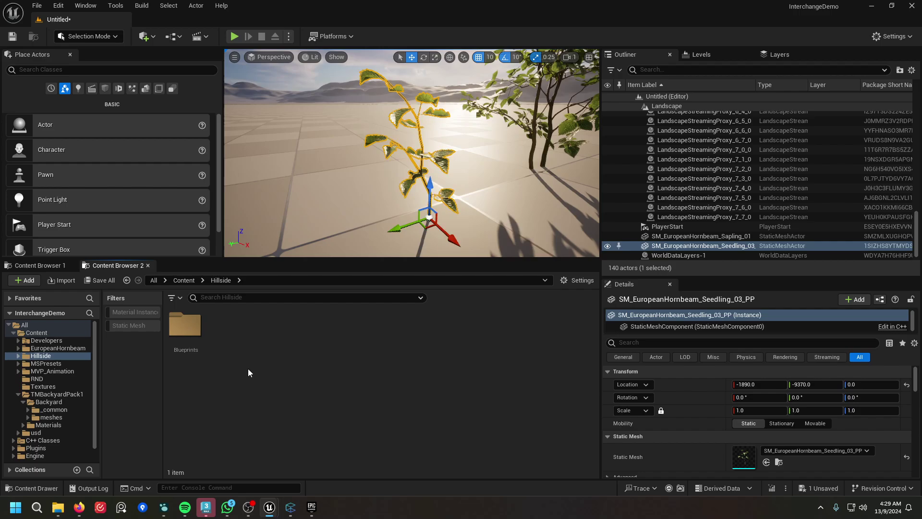
left_click(180, 325)
double_click(180, 324)
double_click(228, 331)
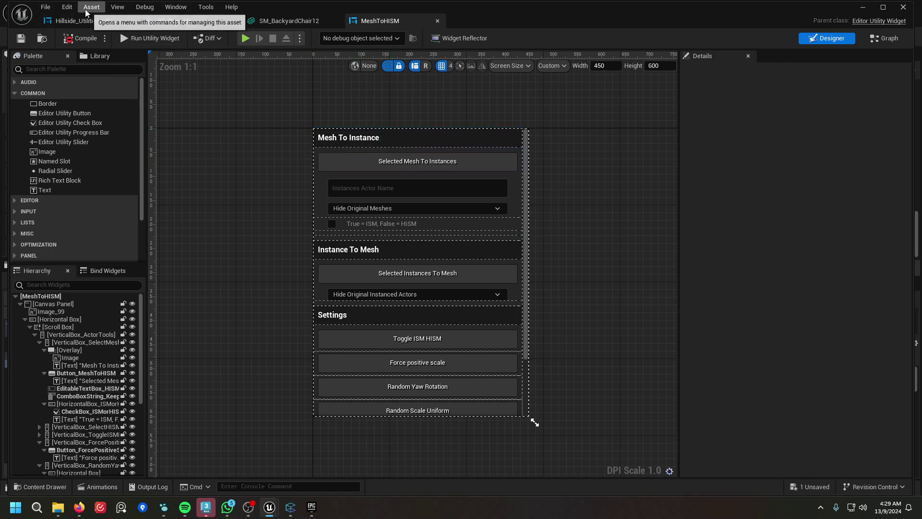
left_click(863, 7)
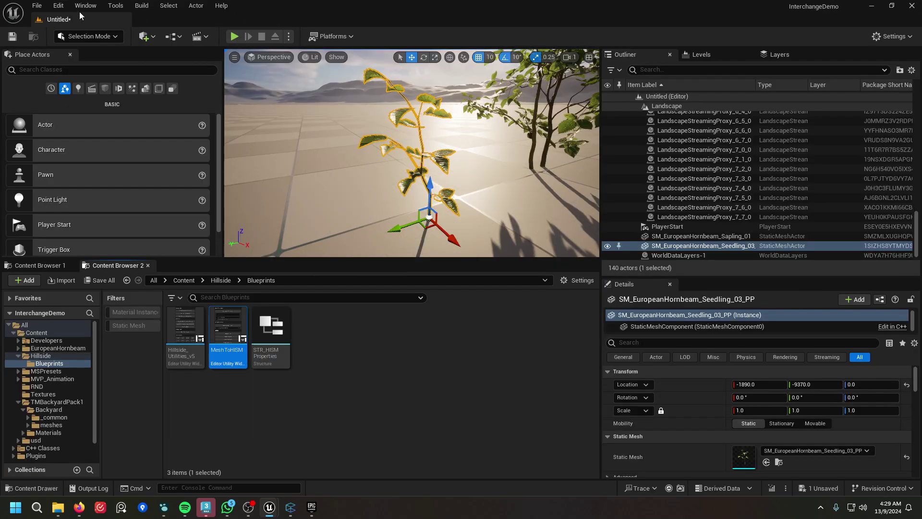
Open the project's plugin list, search all plugins for "geom", review the geometry-related plugins, and close the list.
left_click(62, 7)
left_click(107, 165)
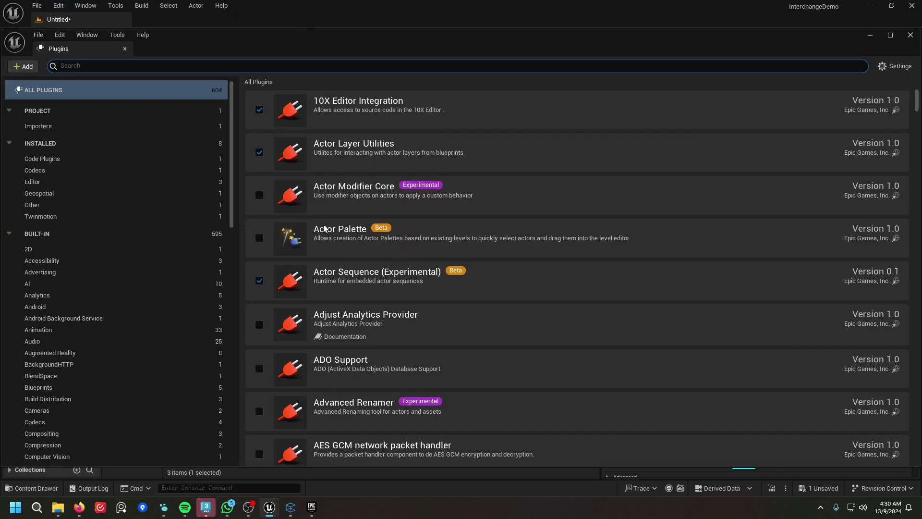
left_click(76, 143)
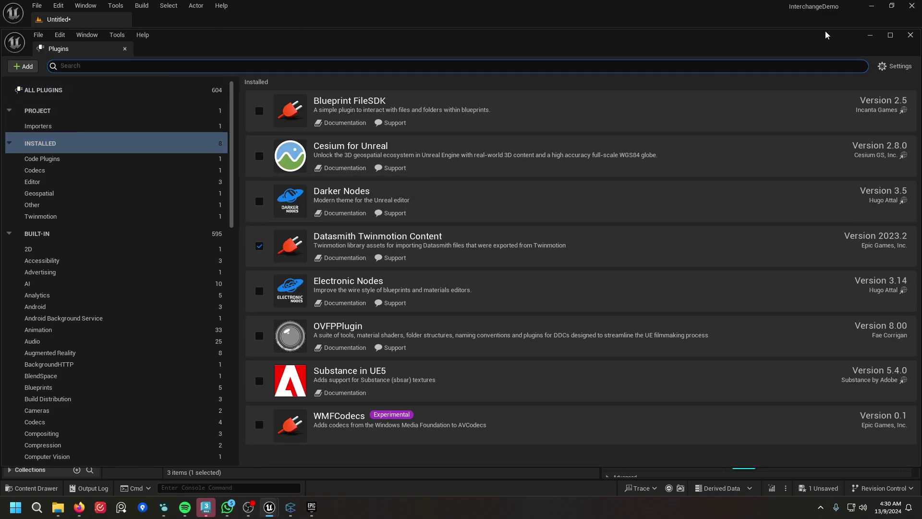
type("ge")
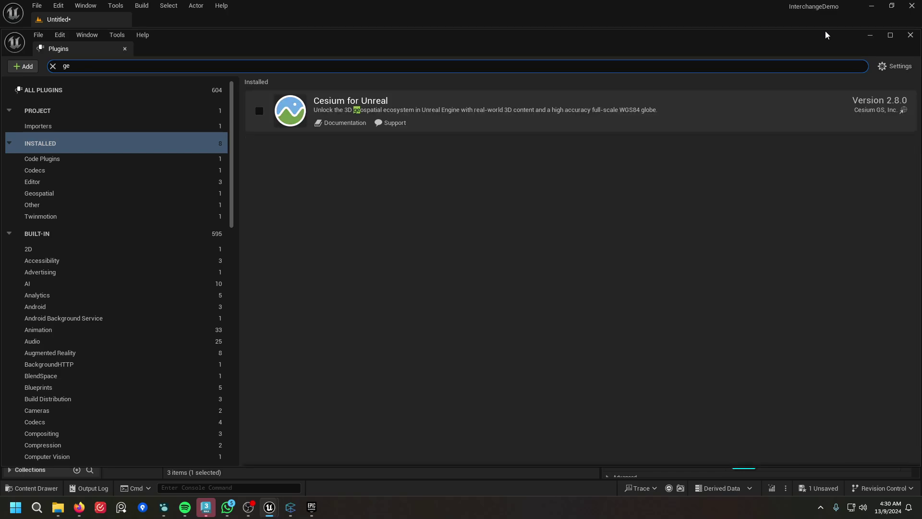
type("om")
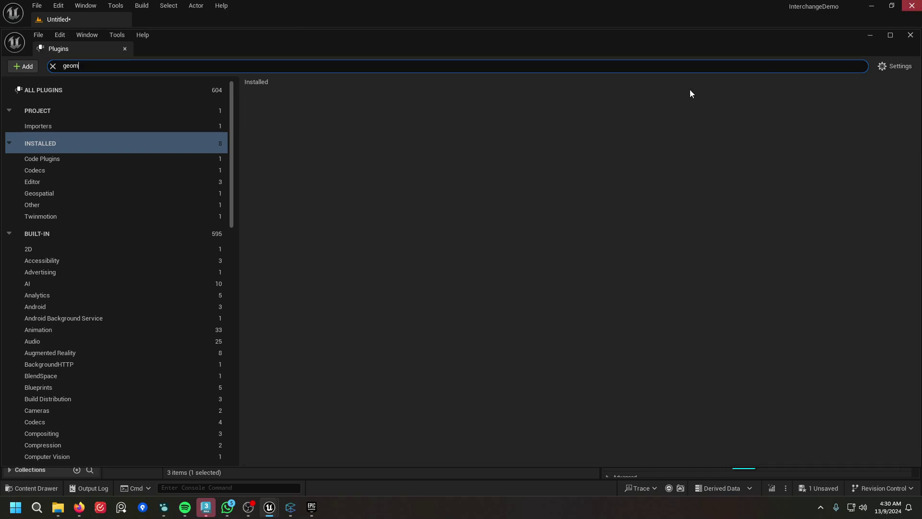
left_click(59, 91)
left_click(123, 63)
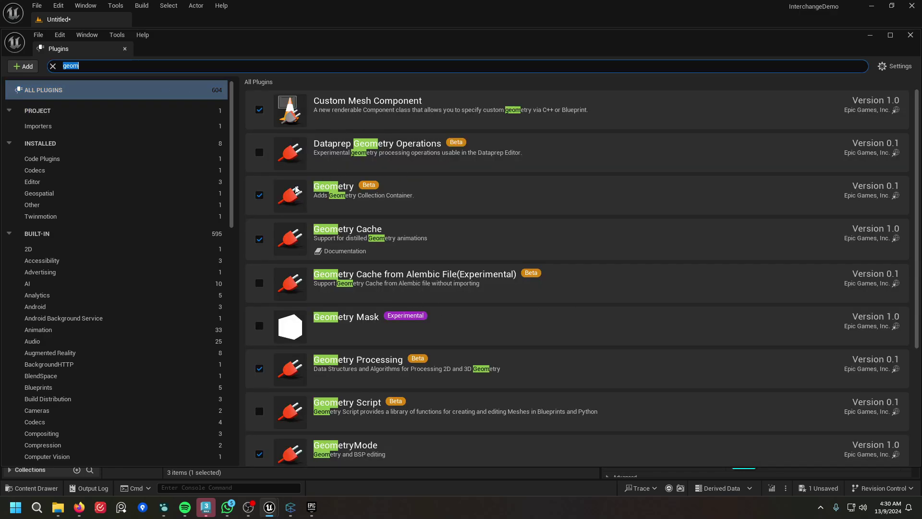
scroll(292, 432, "down", 5)
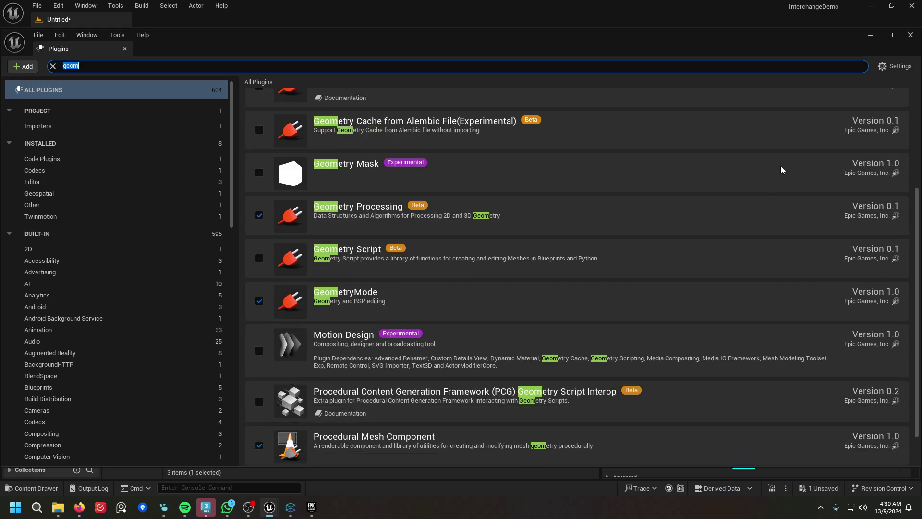
left_click(910, 35)
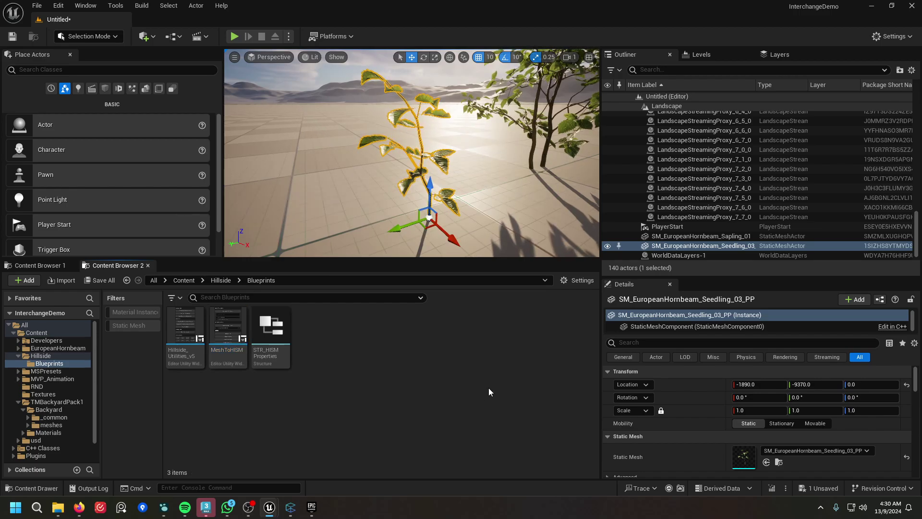
mouse_move(249, 511)
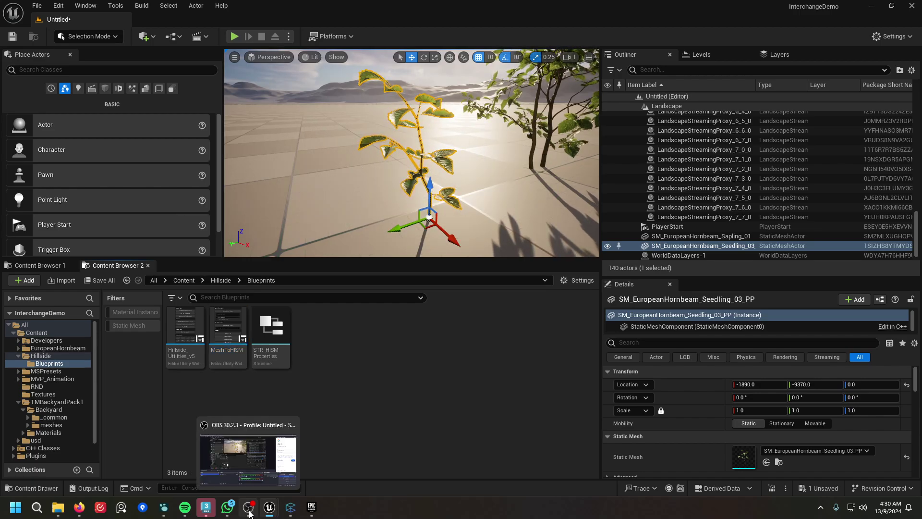